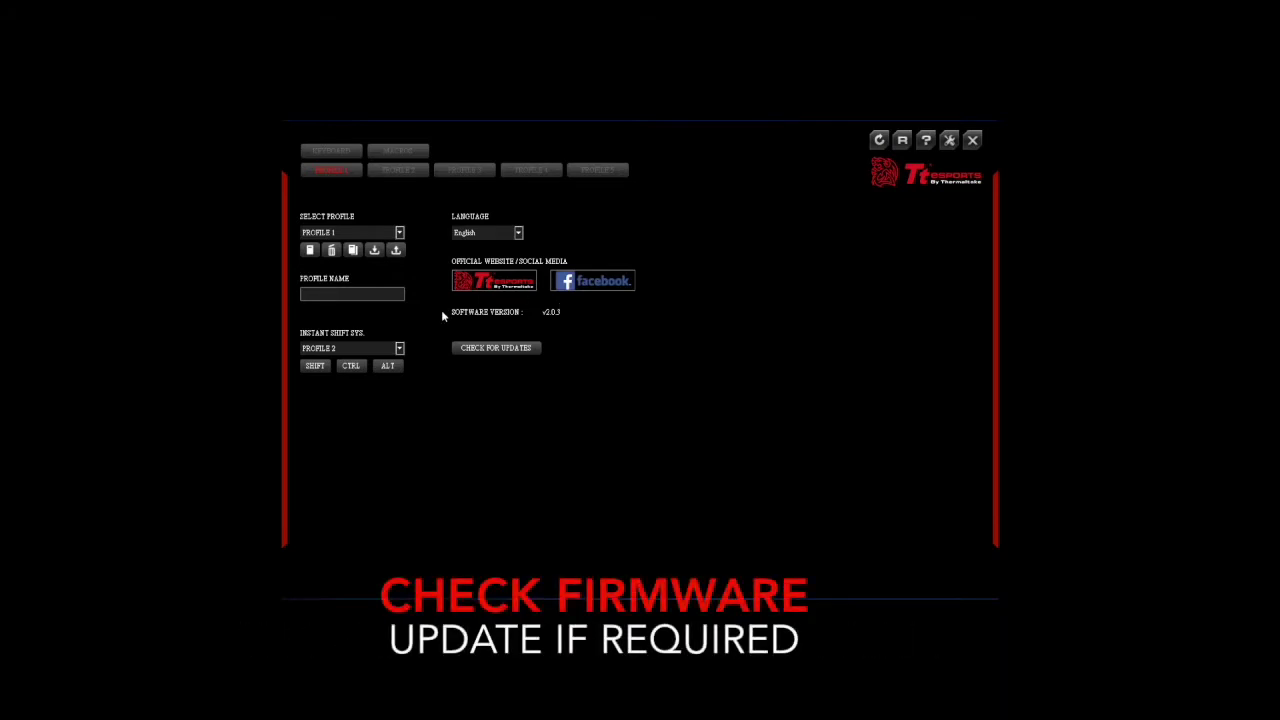
Check for keyboard firmware updates and move the dialog aside; current and newest versions both read 51.
{"action": "left_click", "coordinate": [516, 349]}
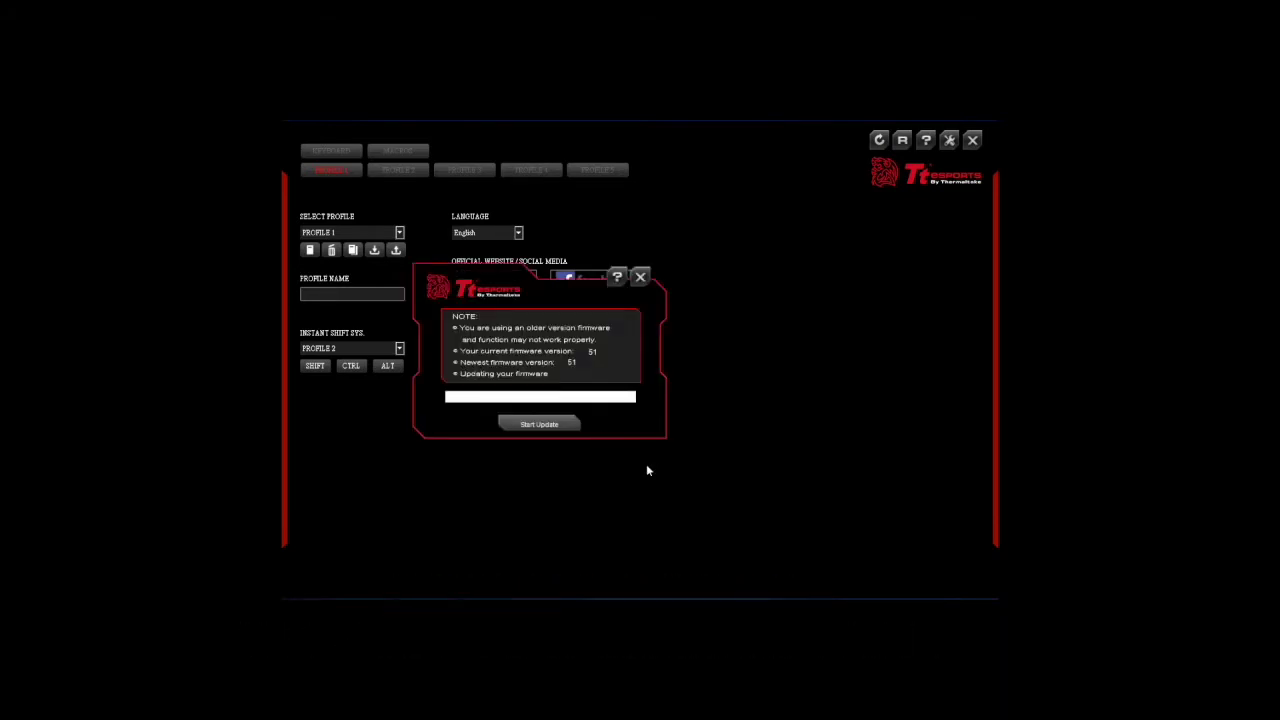
{"action": "left_click_drag", "start_coordinate": [577, 300], "coordinate": [812, 260]}
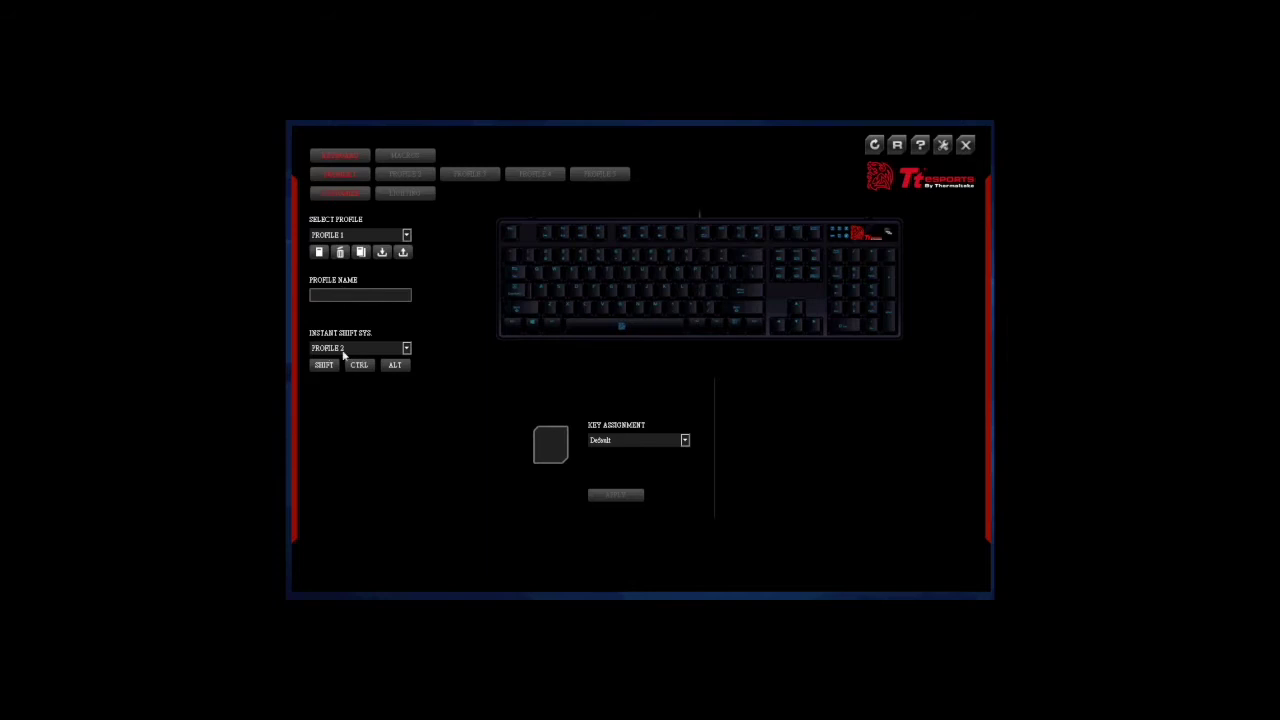
Review the Instant Shift and Key Assignment dropdowns, keeping Profile 2 and Default.
{"action": "left_click", "coordinate": [406, 348]}
{"action": "left_click", "coordinate": [409, 350]}
{"action": "left_click", "coordinate": [685, 441]}
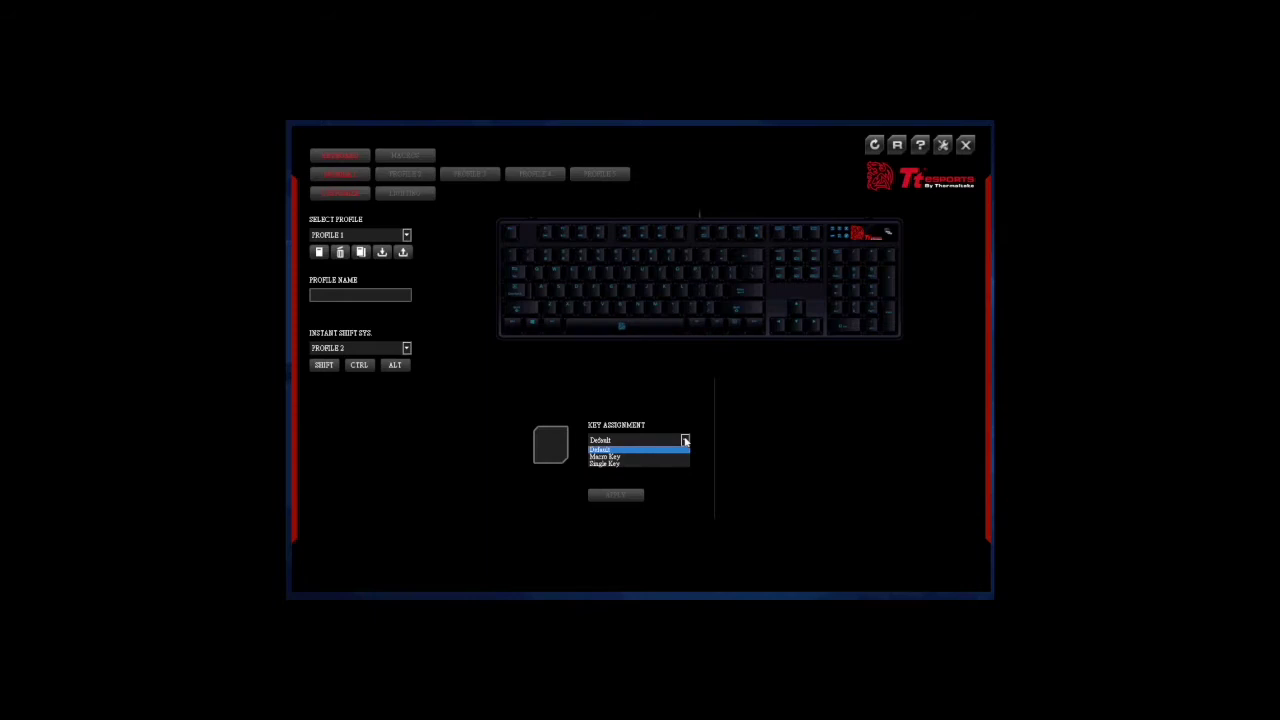
{"action": "left_click", "coordinate": [685, 441]}
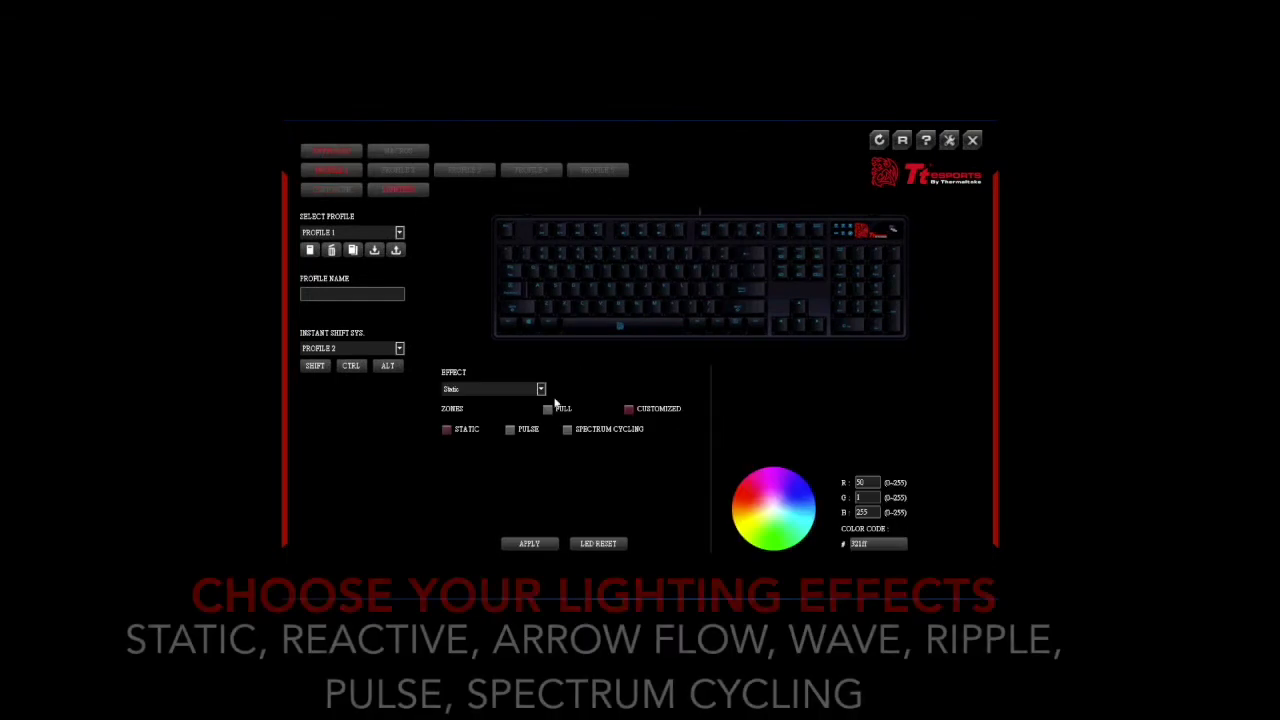
Keep the Static effect and, after trial selections, colour number-row keys 1–5 blue.
{"action": "left_click", "coordinate": [541, 390]}
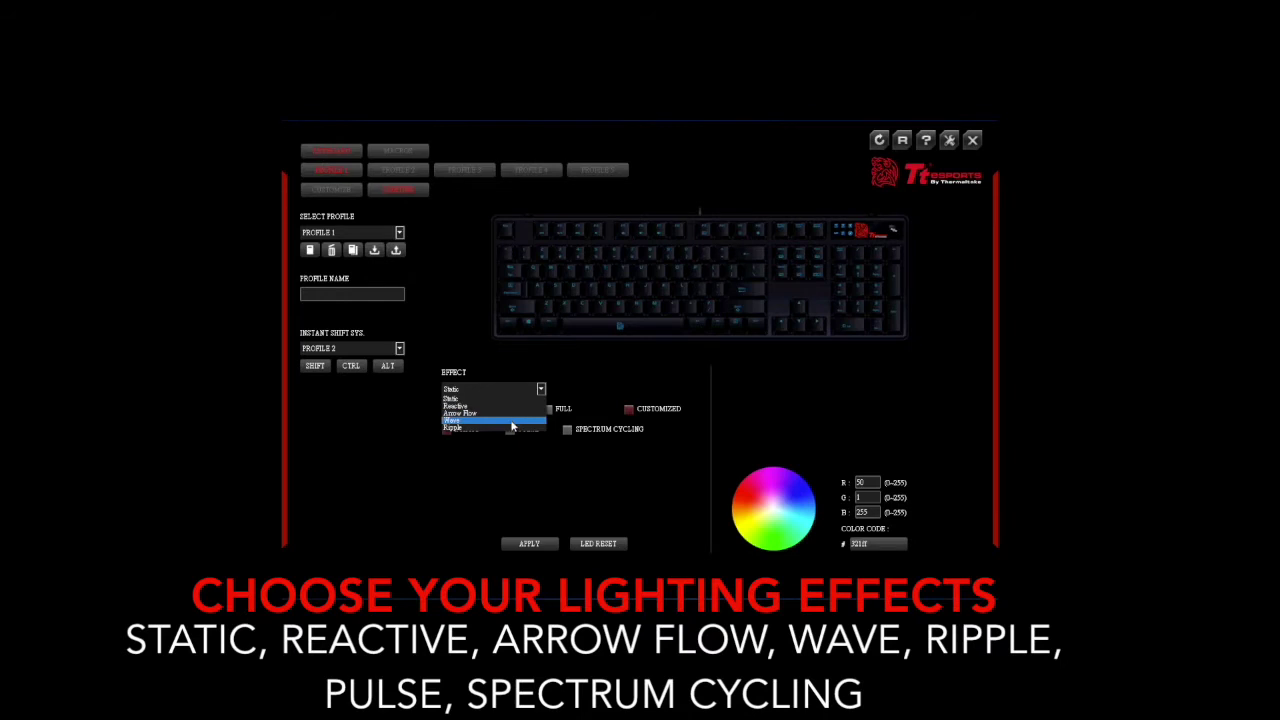
{"action": "left_click", "coordinate": [504, 400]}
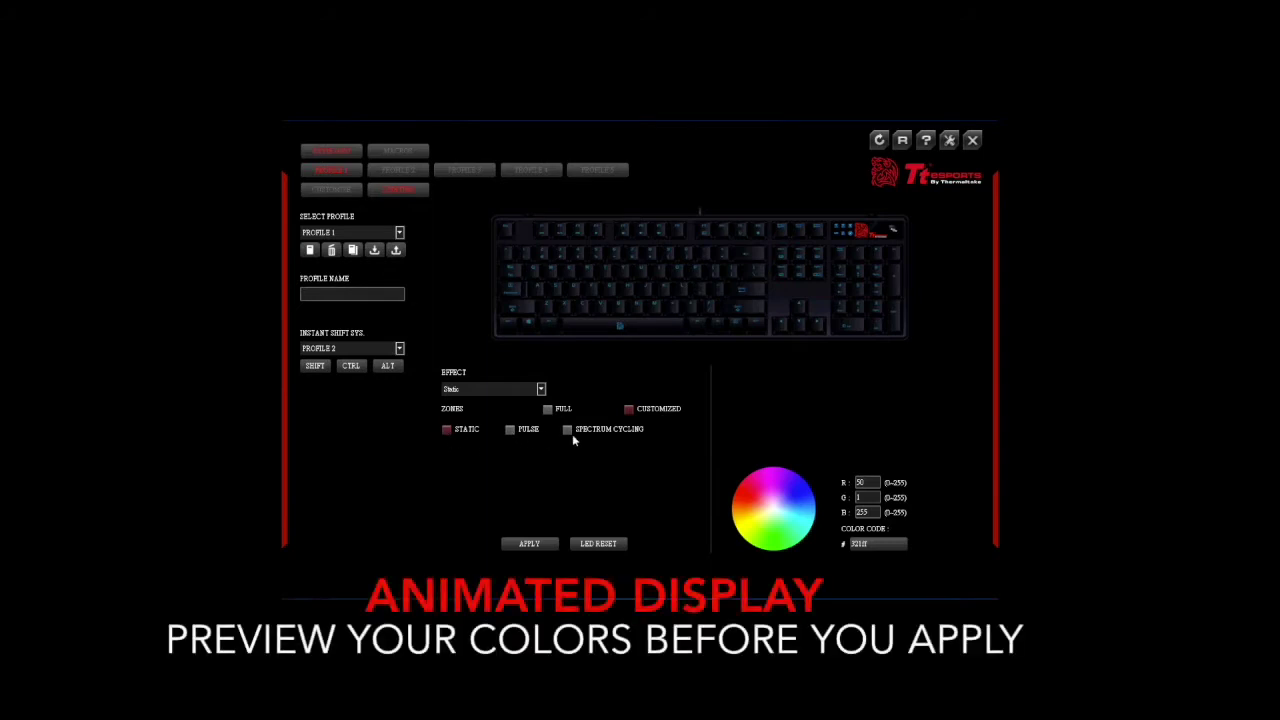
{"action": "left_click", "coordinate": [526, 255]}
{"action": "left_click", "coordinate": [542, 255]}
{"action": "left_click", "coordinate": [560, 255]}
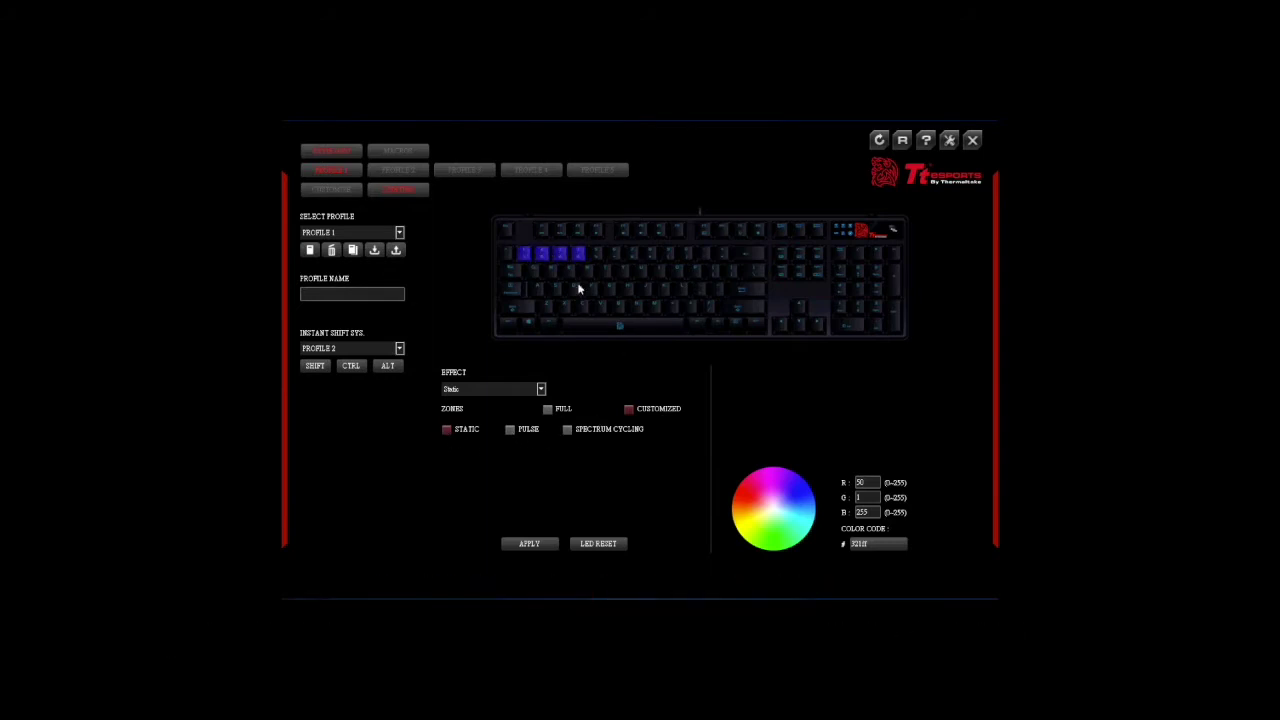
{"action": "left_click", "coordinate": [525, 255]}
{"action": "left_click", "coordinate": [543, 256]}
{"action": "left_click_drag", "start_coordinate": [520, 248], "coordinate": [727, 301]}
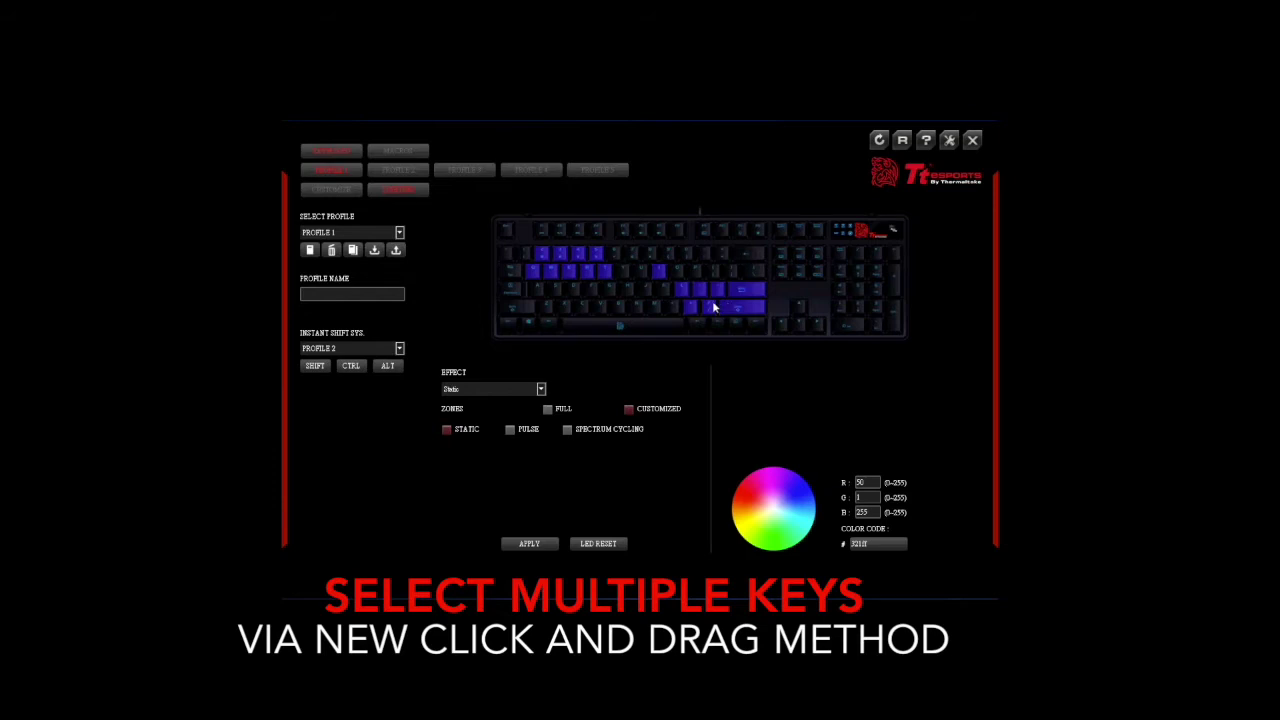
{"action": "left_click_drag", "start_coordinate": [517, 244], "coordinate": [770, 318]}
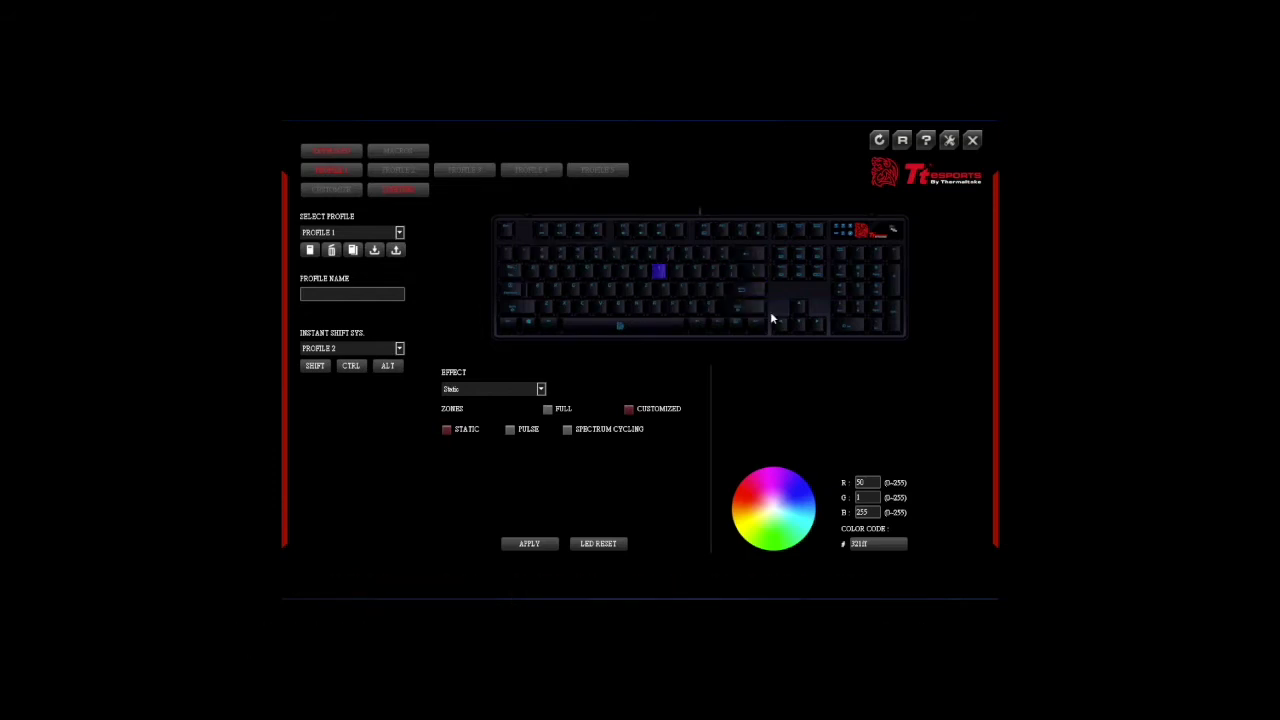
{"action": "left_click", "coordinate": [661, 276]}
{"action": "left_click_drag", "start_coordinate": [521, 248], "coordinate": [618, 272]}
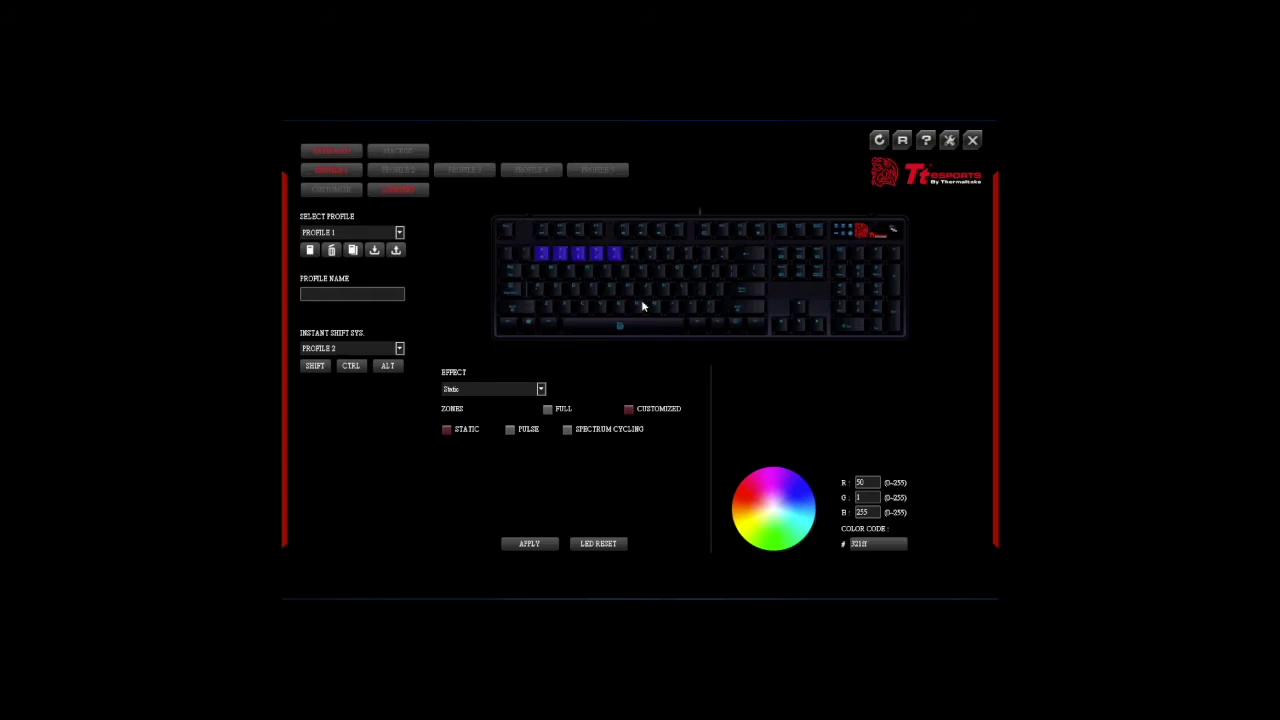
Colour a block of lower-row keys red and the right home-row keys cyan.
{"action": "left_click", "coordinate": [755, 497]}
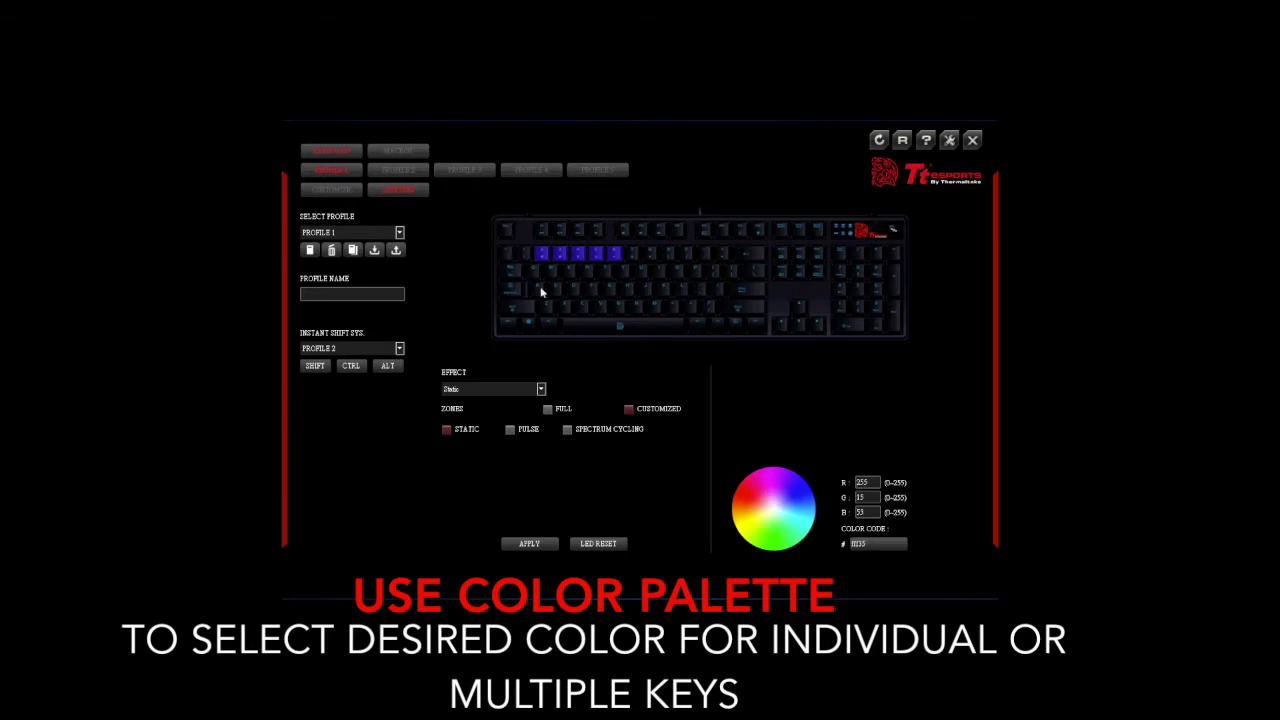
{"action": "left_click_drag", "start_coordinate": [529, 283], "coordinate": [615, 308]}
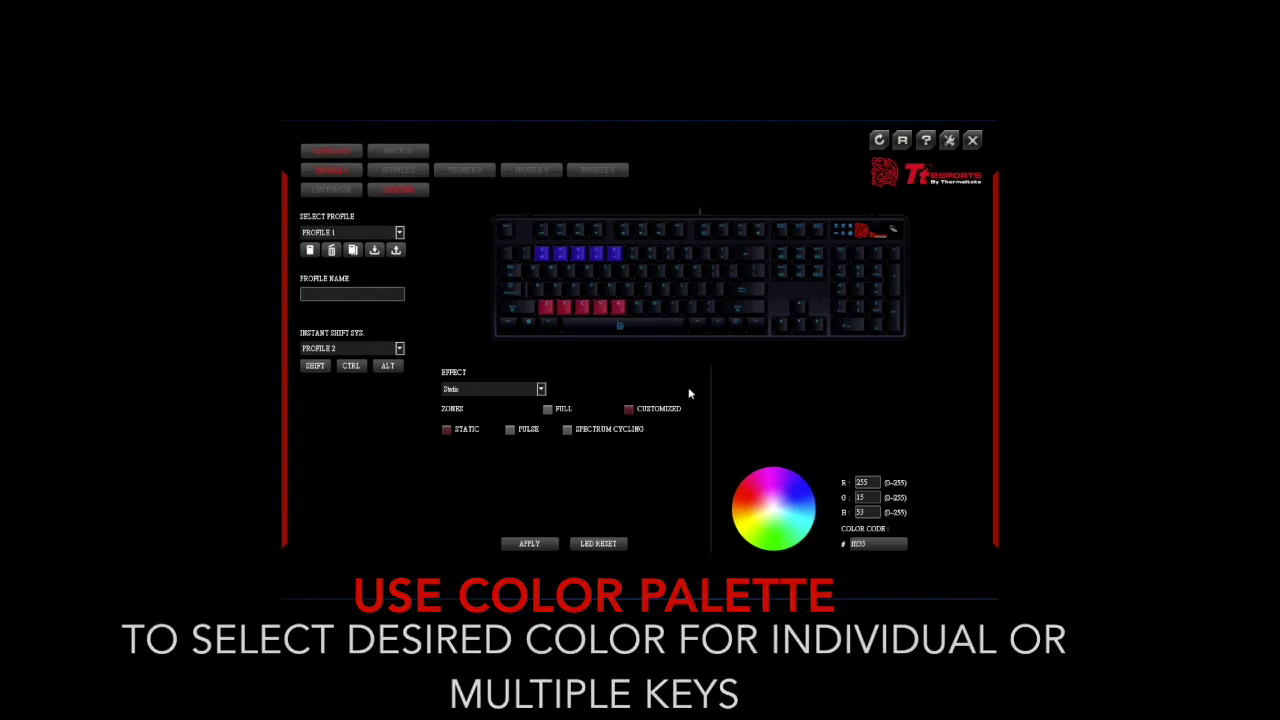
{"action": "left_click", "coordinate": [801, 508]}
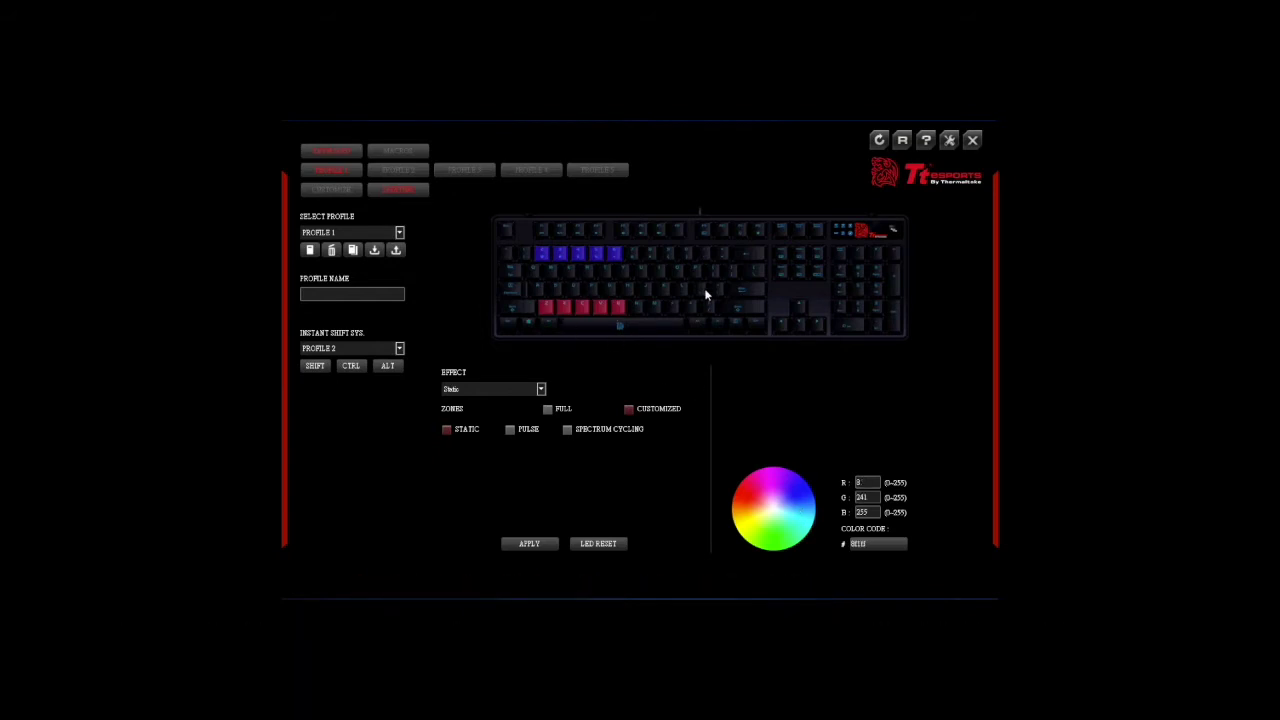
{"action": "left_click_drag", "start_coordinate": [662, 268], "coordinate": [715, 305]}
Colour a group of upper letter-row keys yellow and turn on Pulse.
{"action": "left_click", "coordinate": [754, 521]}
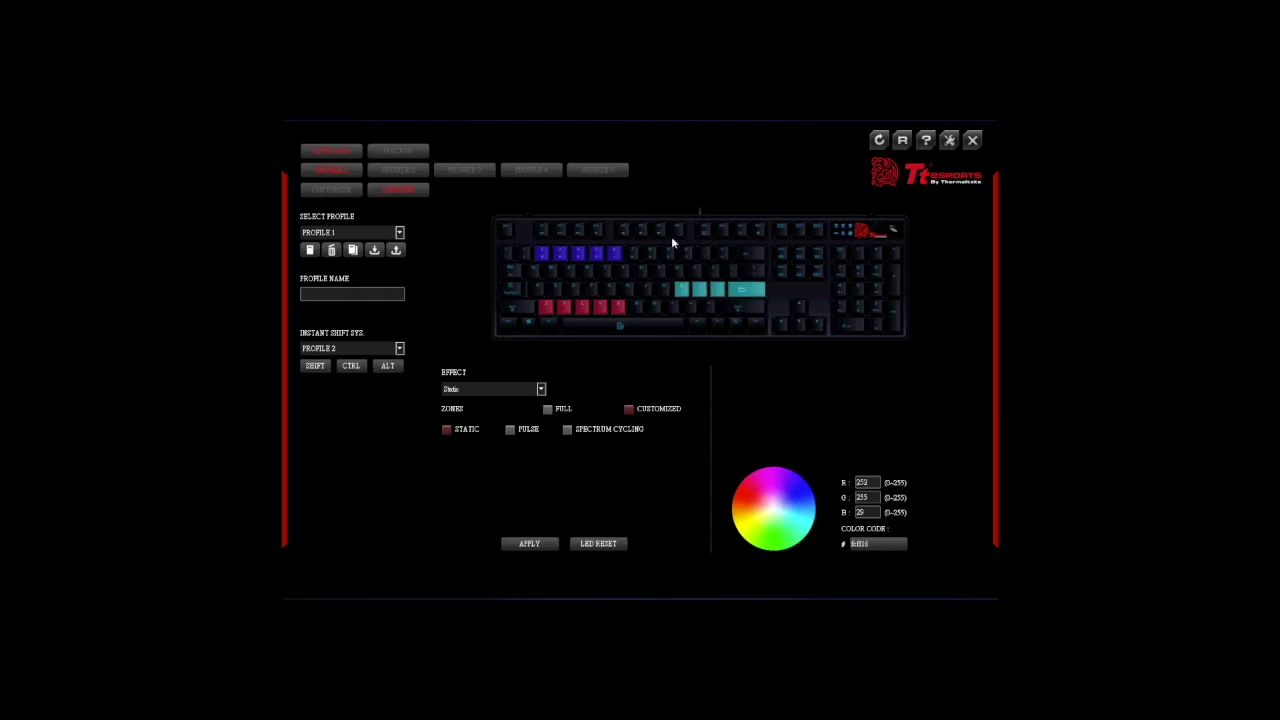
{"action": "left_click_drag", "start_coordinate": [665, 252], "coordinate": [736, 282]}
{"action": "left_click", "coordinate": [510, 430]}
Slow the pulse speed, switch to Spectrum Cycling, then select the Reactive effect.
{"action": "left_click_drag", "start_coordinate": [562, 450], "coordinate": [540, 450]}
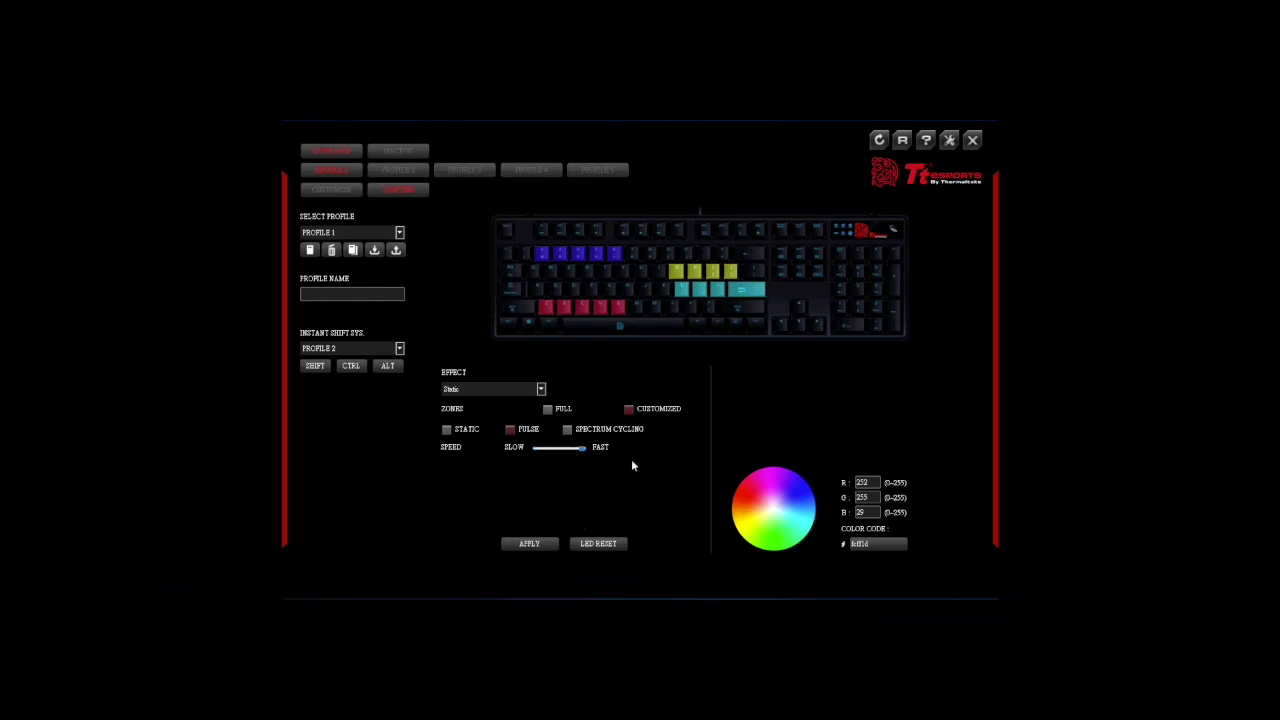
{"action": "left_click", "coordinate": [569, 429]}
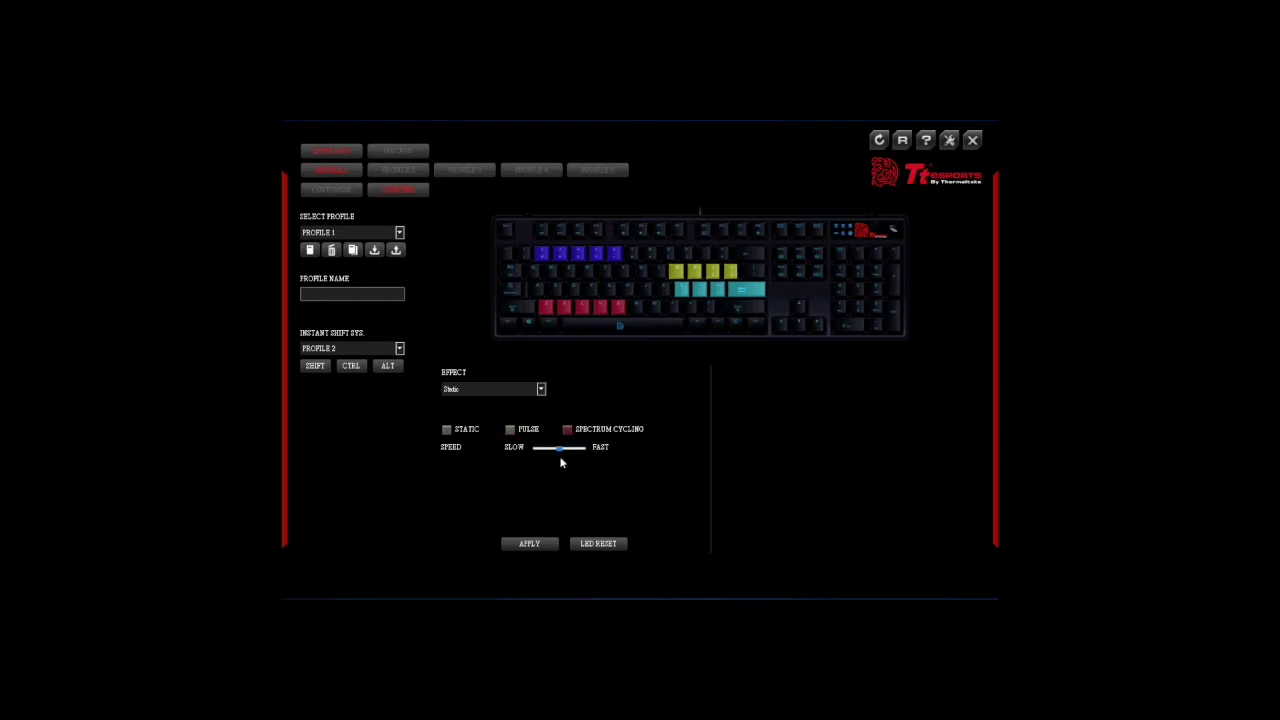
{"action": "left_click", "coordinate": [547, 543]}
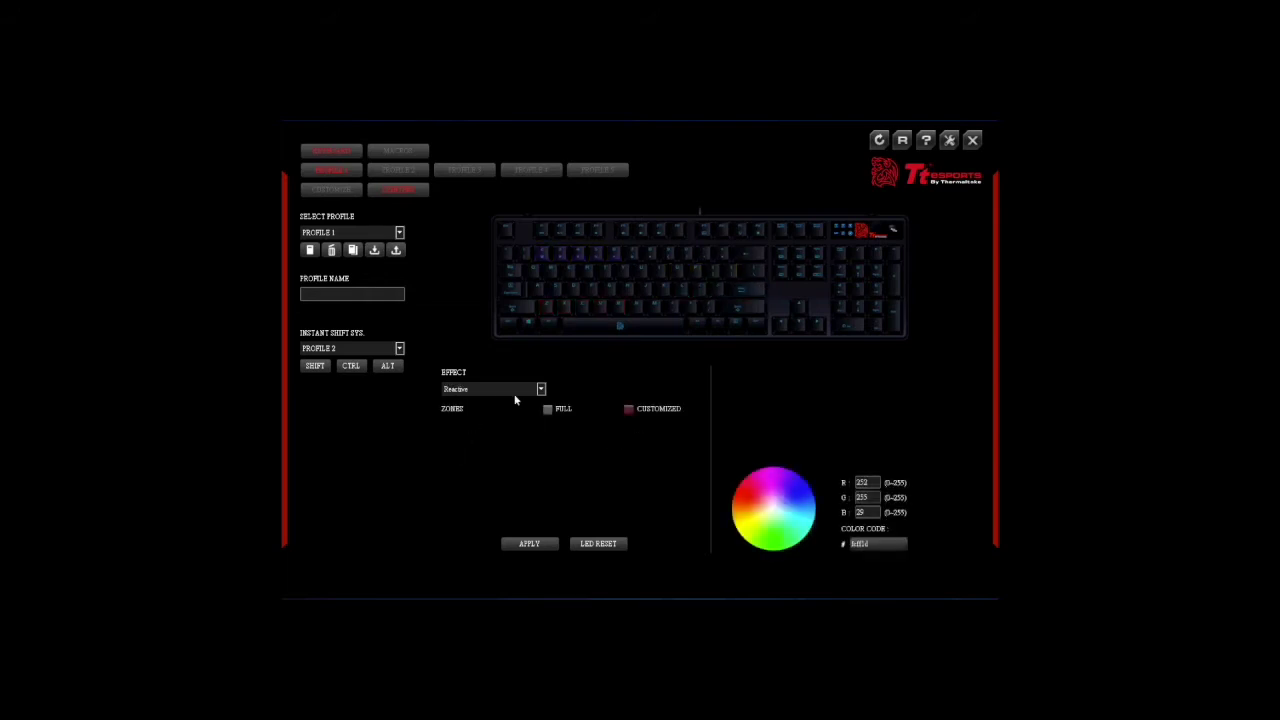
Colour six number-row keys yellow and two letter rows magenta.
{"action": "left_click_drag", "start_coordinate": [523, 240], "coordinate": [642, 274]}
{"action": "left_click", "coordinate": [771, 482]}
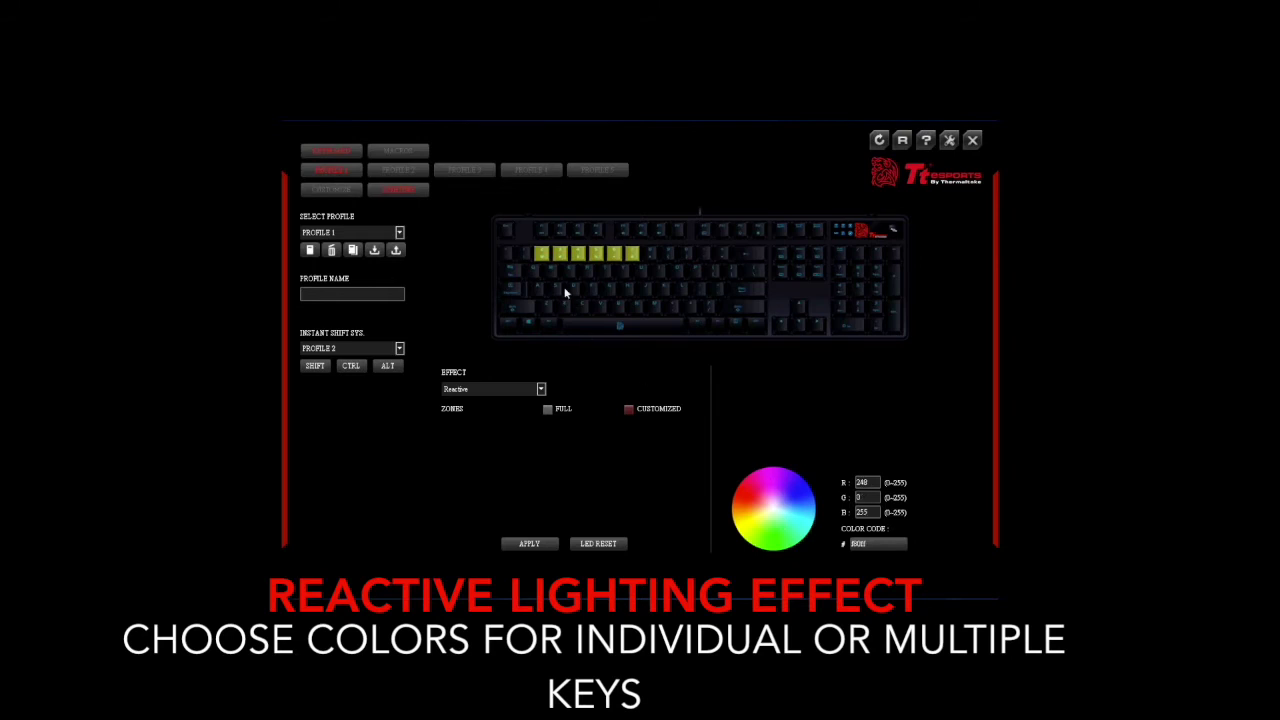
{"action": "left_click", "coordinate": [531, 270]}
{"action": "left_click_drag", "start_coordinate": [542, 278], "coordinate": [656, 313]}
Colour a block of right-hand keys blue and the numpad plus three main-block keys green.
{"action": "left_click", "coordinate": [800, 493]}
{"action": "left_click", "coordinate": [687, 253]}
{"action": "left_click_drag", "start_coordinate": [695, 260], "coordinate": [748, 316]}
{"action": "left_click", "coordinate": [780, 541]}
{"action": "left_click", "coordinate": [839, 270]}
{"action": "left_click_drag", "start_coordinate": [848, 280], "coordinate": [885, 314]}
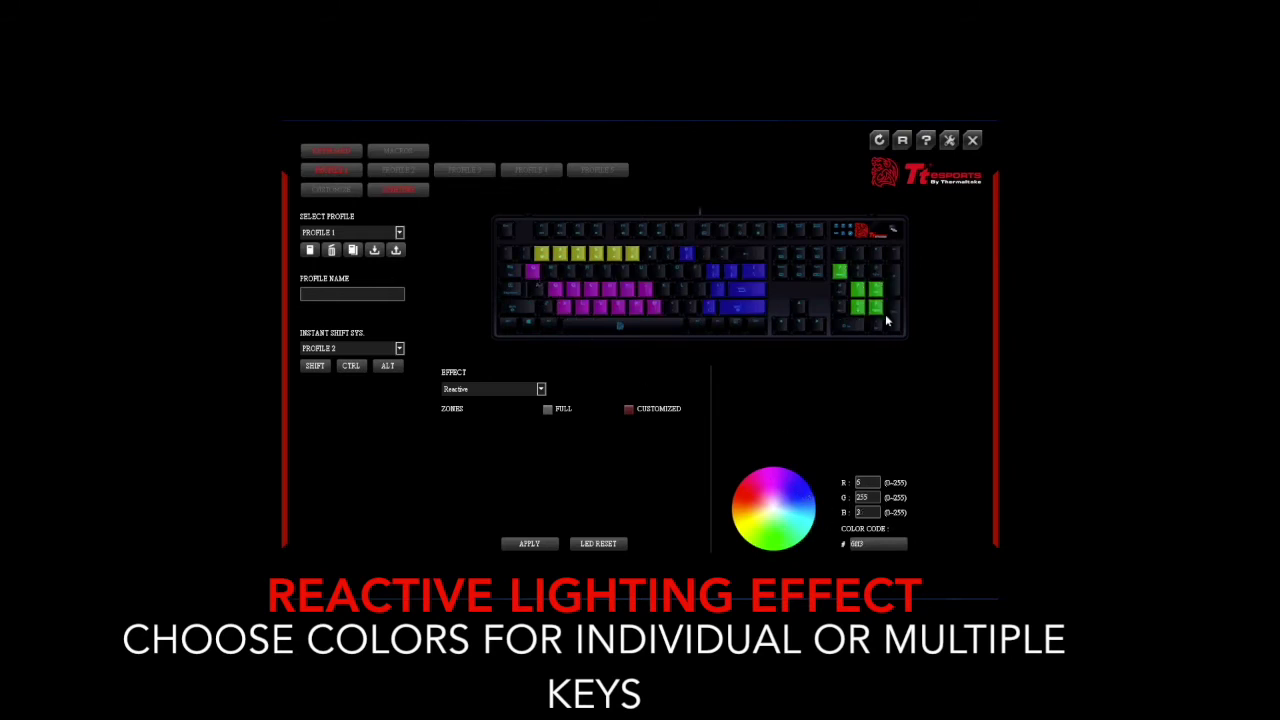
{"action": "left_click", "coordinate": [663, 289]}
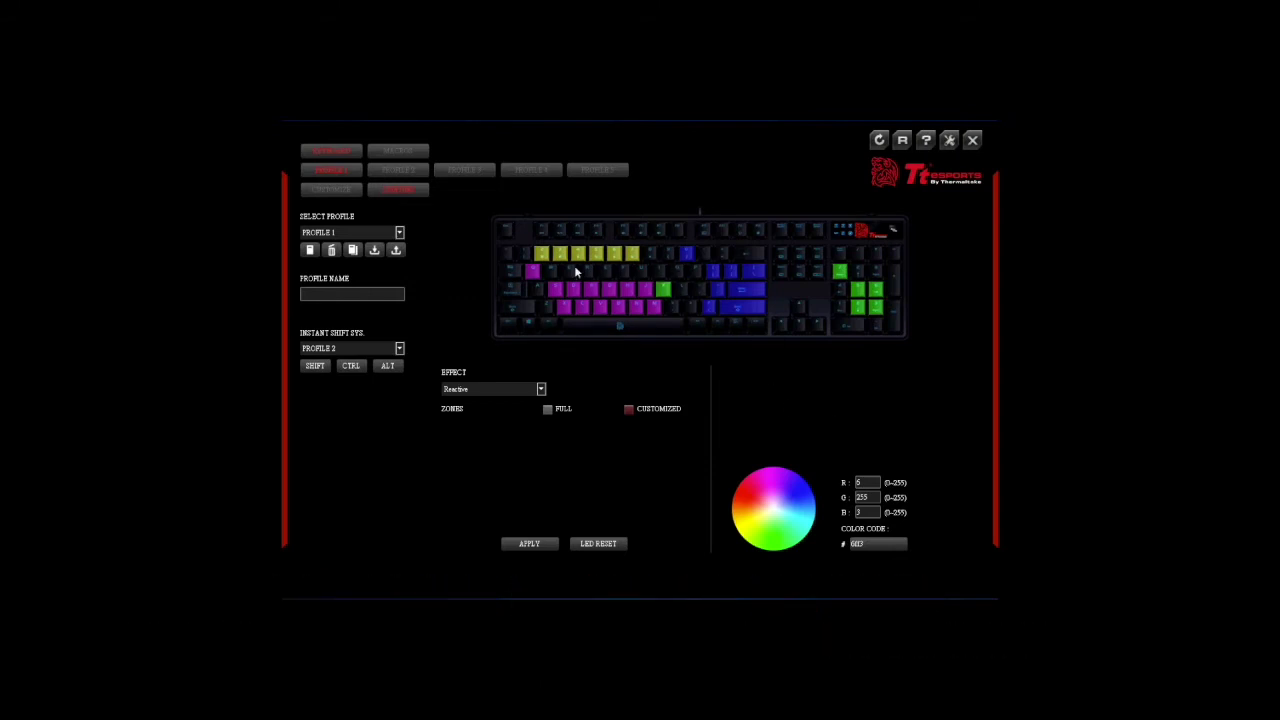
{"action": "left_click_drag", "start_coordinate": [575, 267], "coordinate": [596, 280]}
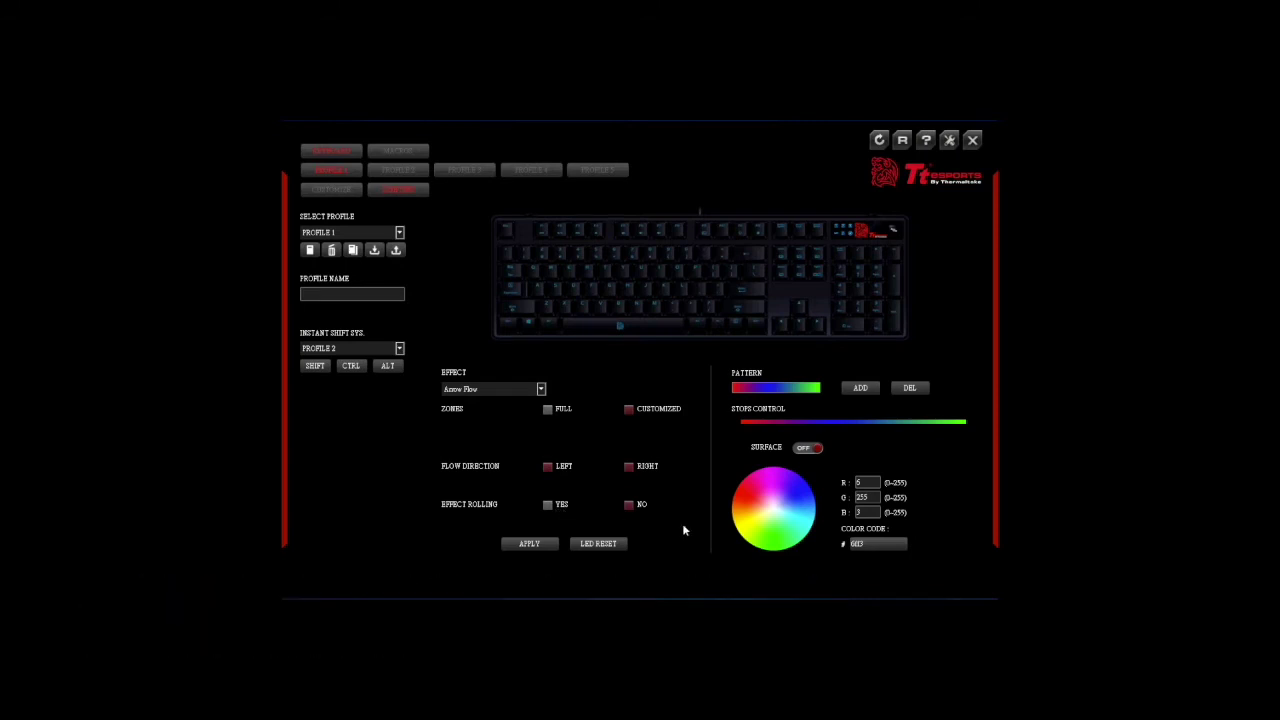
Choose the custom Arrow Flow pattern and add stops up to ten.
{"action": "left_click", "coordinate": [816, 394]}
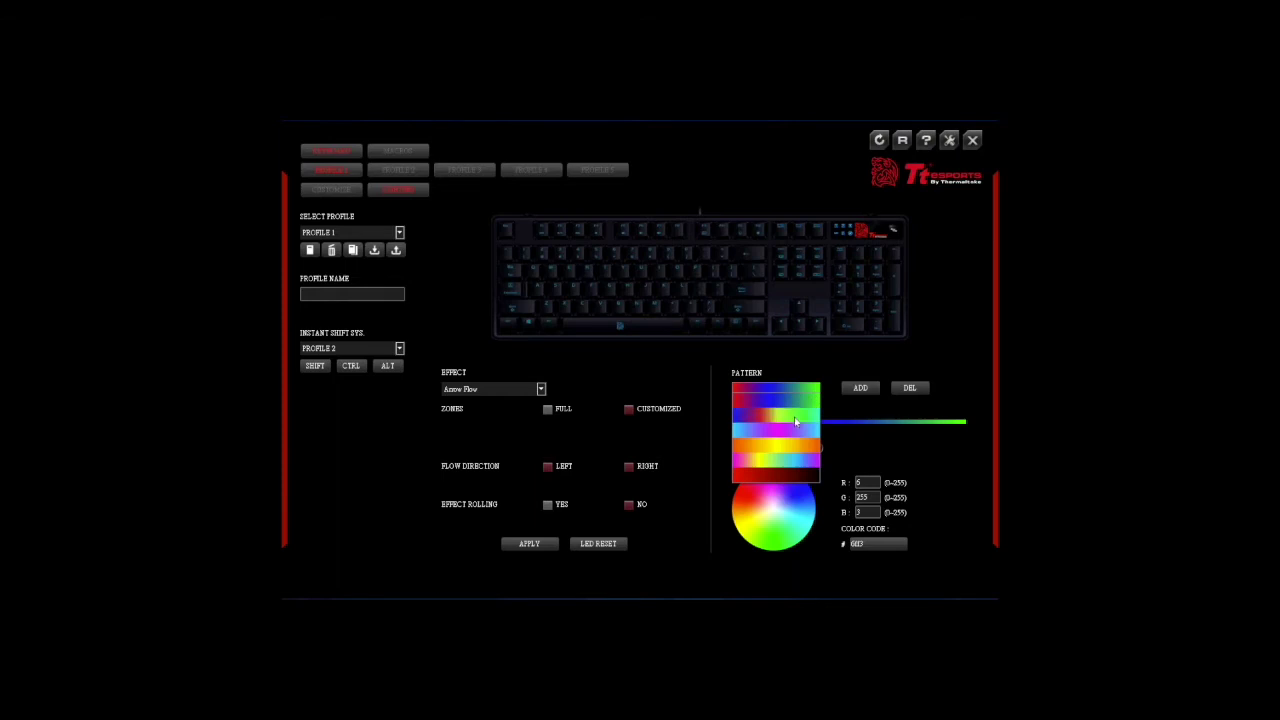
{"action": "left_click", "coordinate": [860, 389]}
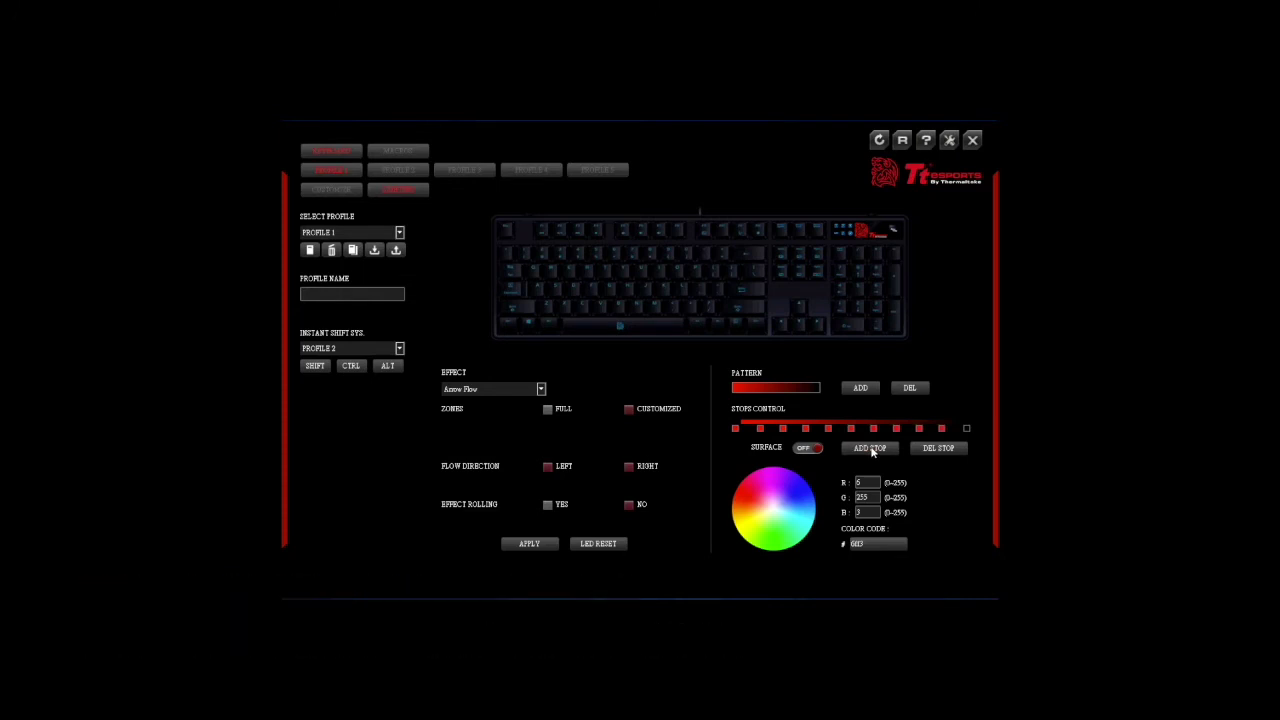
{"action": "left_click", "coordinate": [762, 429]}
Colour the pattern stops blue, green and other hues.
{"action": "left_click", "coordinate": [800, 488]}
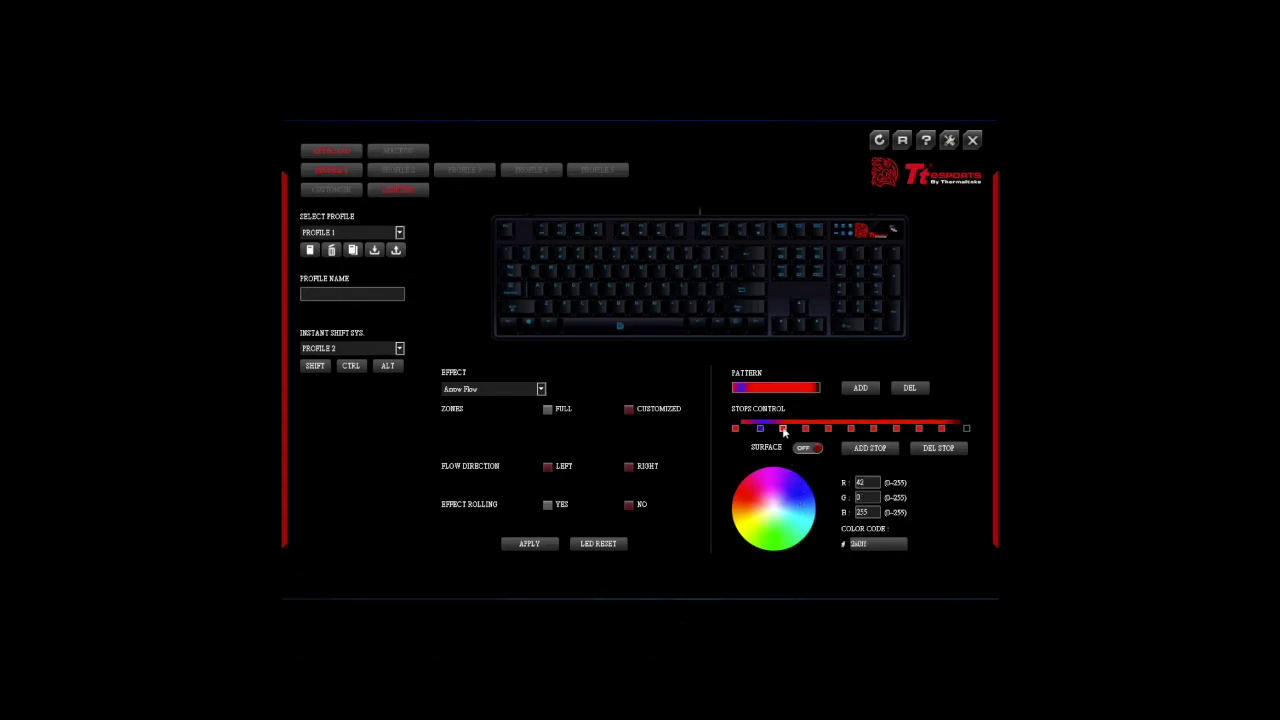
{"action": "left_click", "coordinate": [790, 508]}
{"action": "left_click", "coordinate": [807, 430]}
{"action": "left_click", "coordinate": [780, 540]}
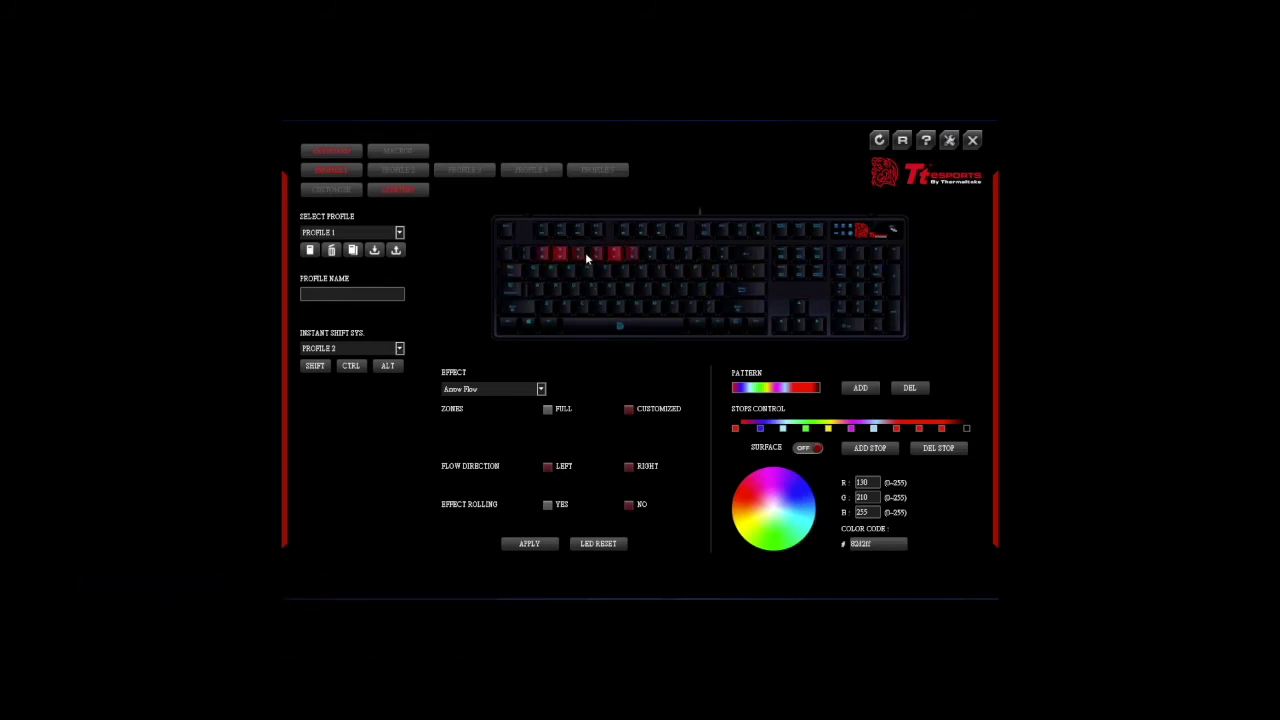
Turn the Arrow Flow surface colour on and set it to blue.
{"action": "left_click", "coordinate": [810, 448]}
{"action": "left_click", "coordinate": [797, 490]}
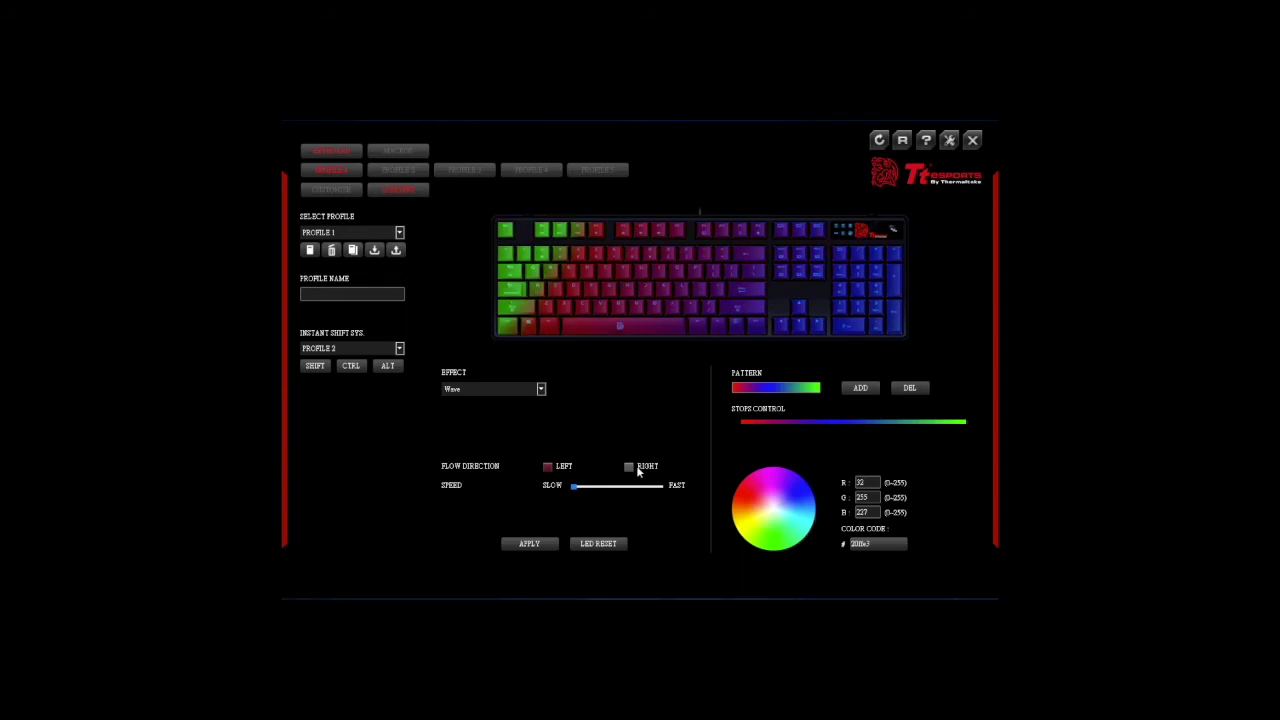
Speed up the Wave effect and start a custom pattern with ten colour stops.
{"action": "left_click_drag", "start_coordinate": [585, 488], "coordinate": [630, 487]}
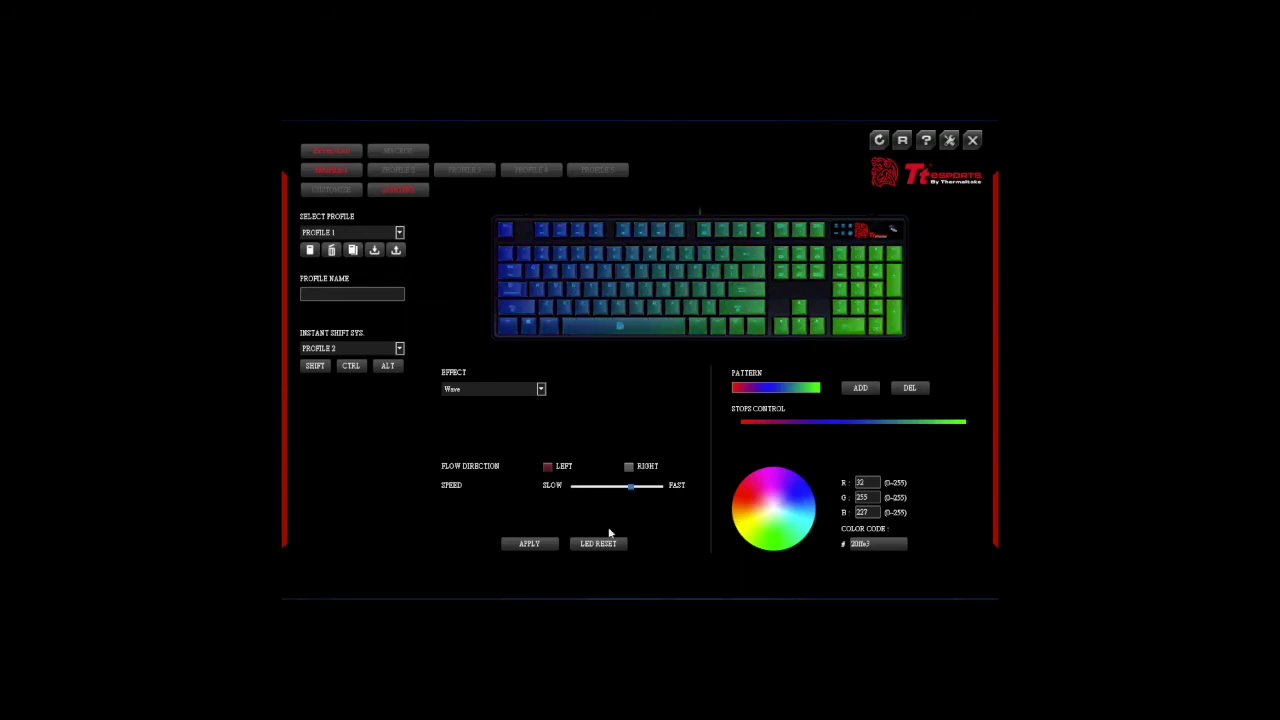
{"action": "left_click", "coordinate": [802, 394]}
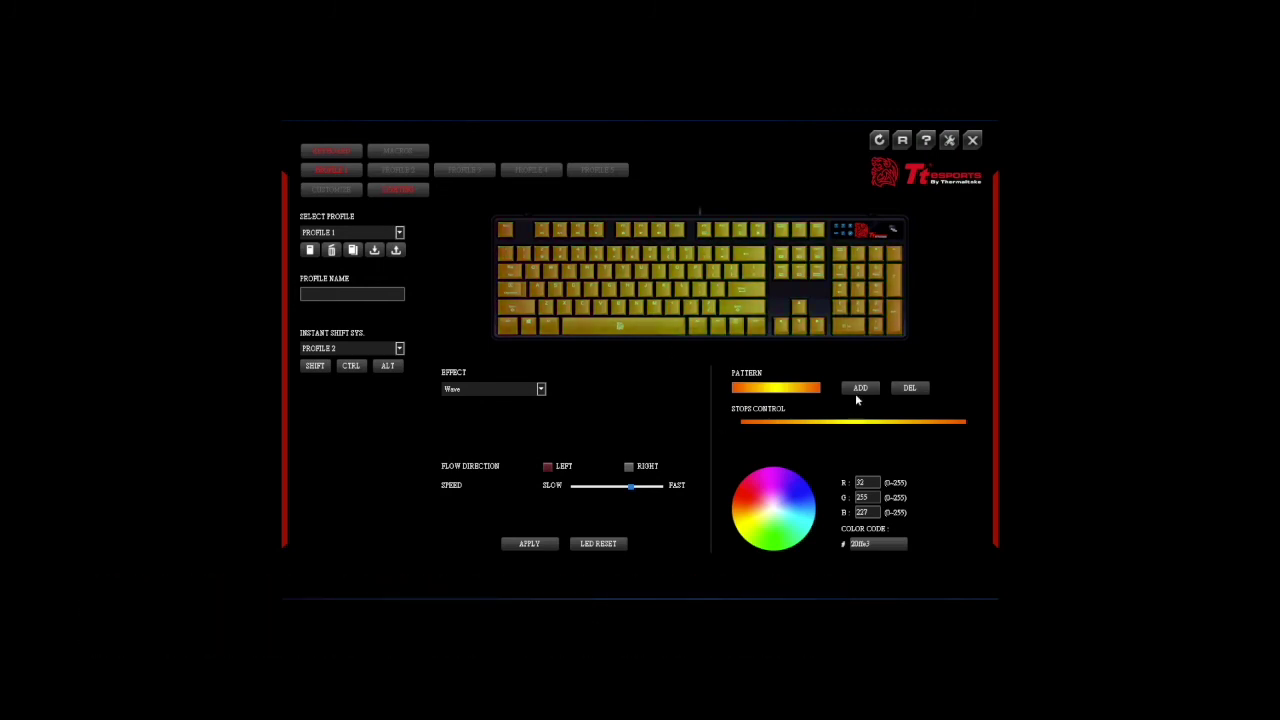
{"action": "left_click", "coordinate": [858, 390]}
{"action": "left_click", "coordinate": [863, 449]}
{"action": "left_click", "coordinate": [863, 449]}
{"action": "left_click", "coordinate": [863, 449]}
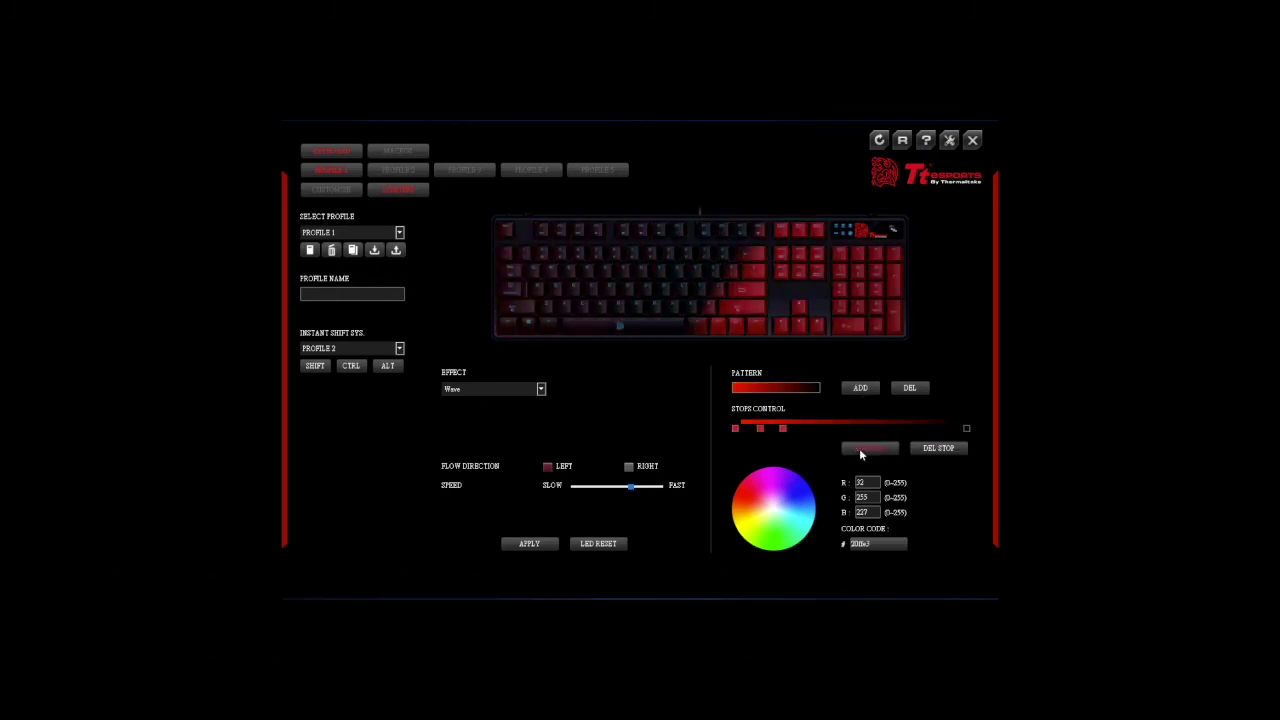
{"action": "left_click", "coordinate": [860, 450]}
{"action": "left_click", "coordinate": [860, 450]}
{"action": "left_click", "coordinate": [859, 448]}
{"action": "left_click", "coordinate": [859, 448]}
{"action": "left_click", "coordinate": [859, 448]}
{"action": "left_click", "coordinate": [859, 448]}
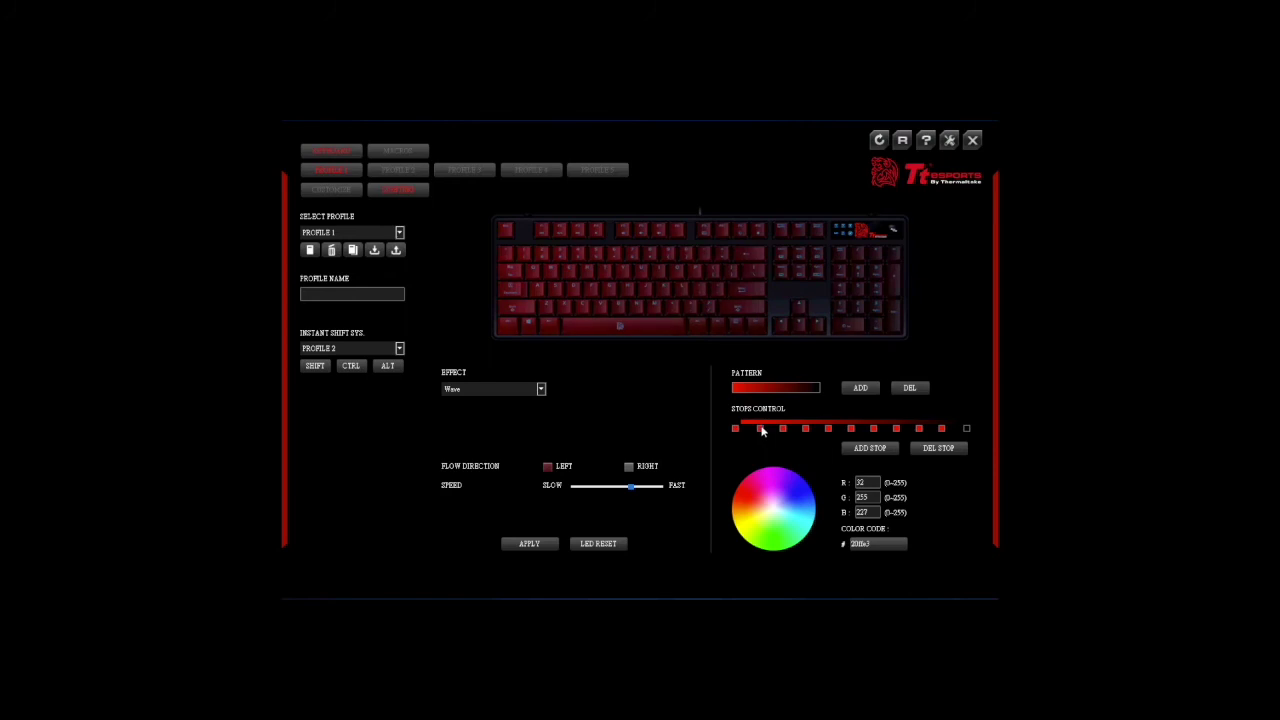
Colour the wave pattern stops magenta, blue, red and cyan.
{"action": "left_click", "coordinate": [760, 428]}
{"action": "left_click", "coordinate": [778, 471]}
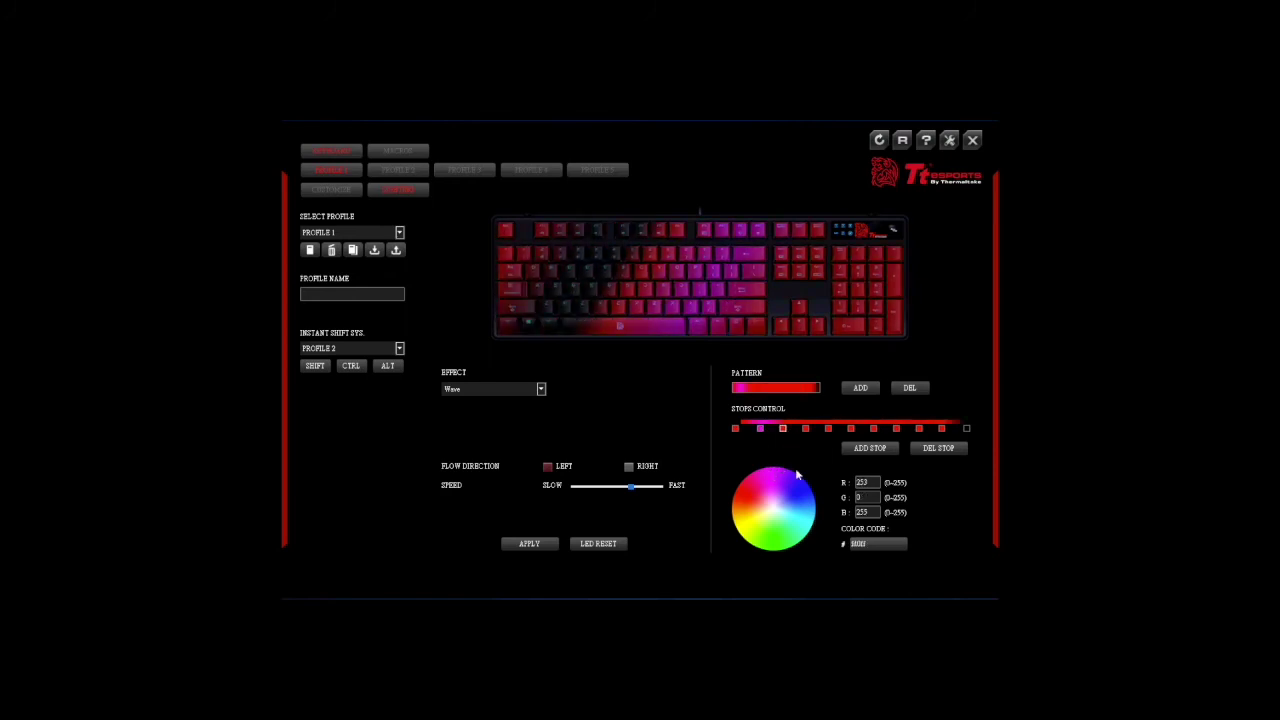
{"action": "left_click", "coordinate": [808, 500]}
{"action": "left_click", "coordinate": [805, 428]}
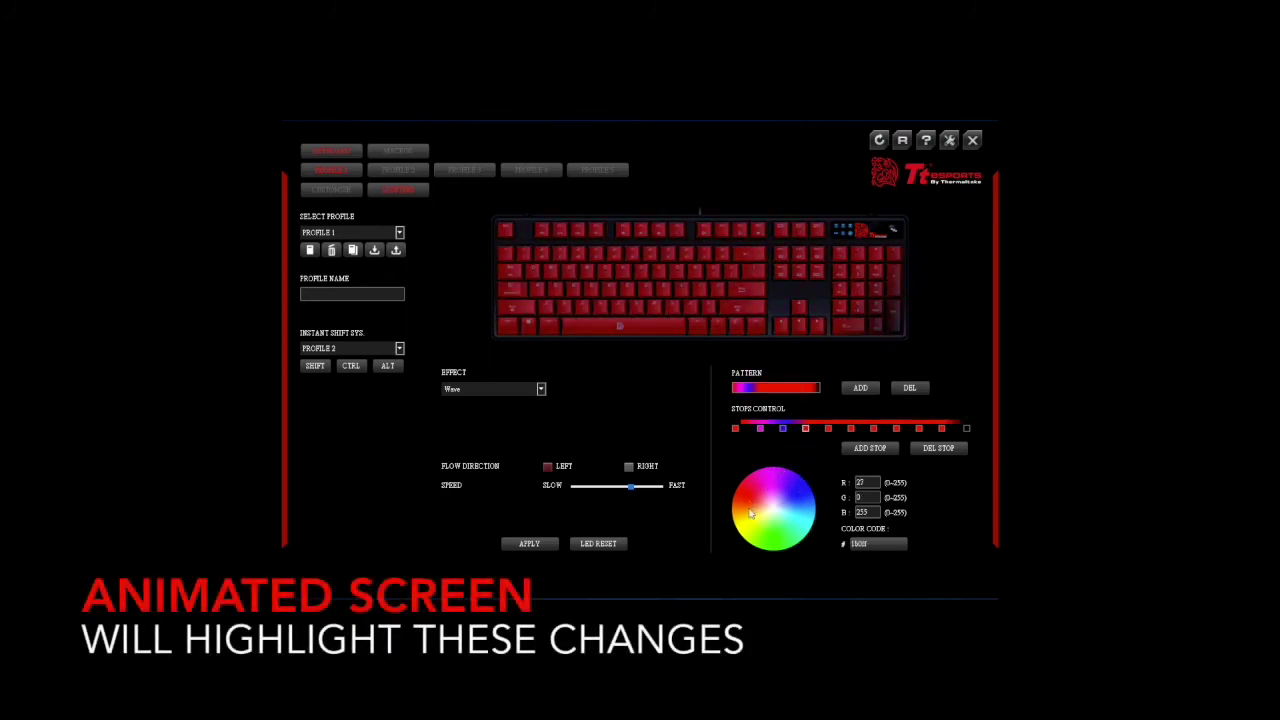
{"action": "left_click", "coordinate": [745, 526]}
{"action": "left_click", "coordinate": [851, 430]}
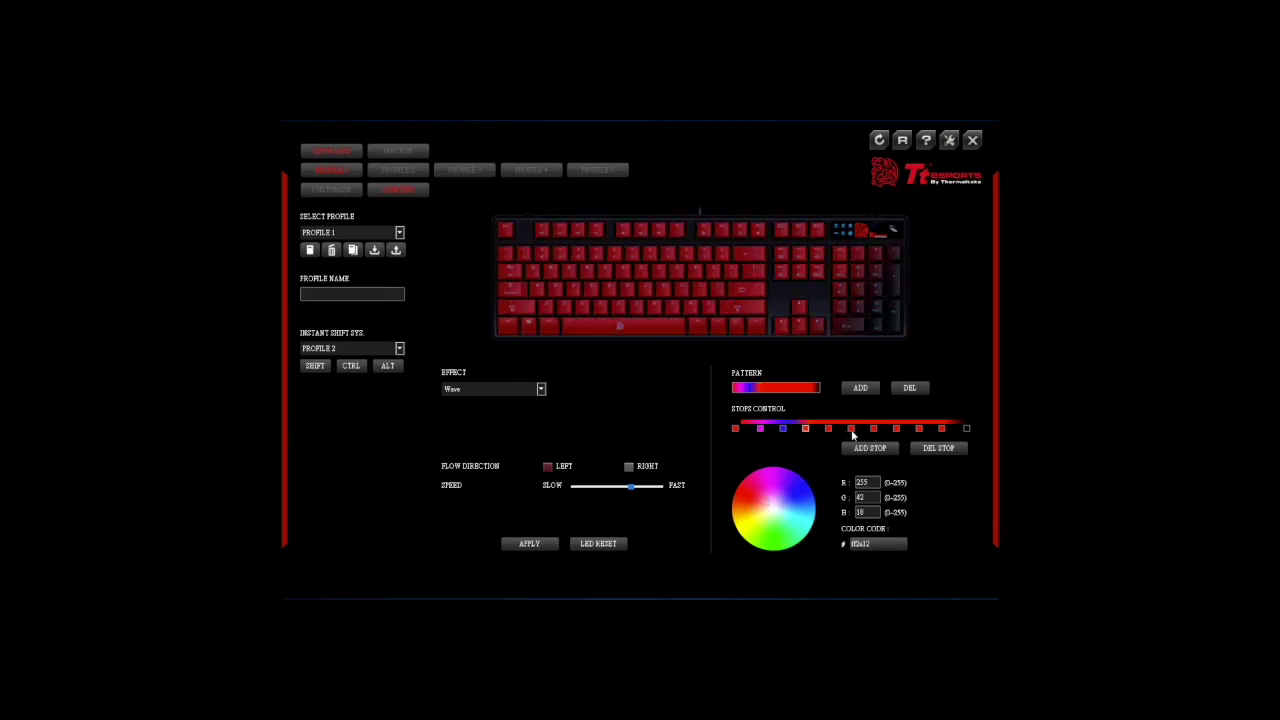
{"action": "left_click", "coordinate": [794, 533]}
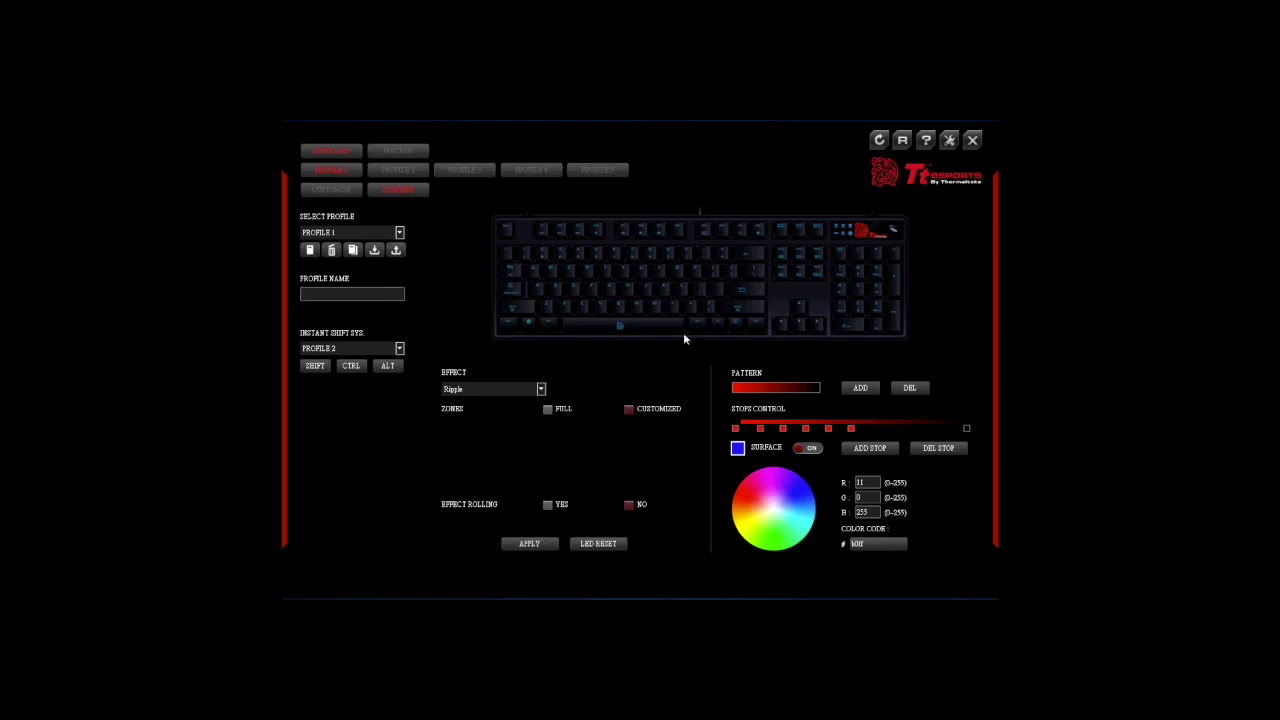
Preview ripples from two keys, then switch the pattern to the rainbow gradient.
{"action": "left_click", "coordinate": [626, 285]}
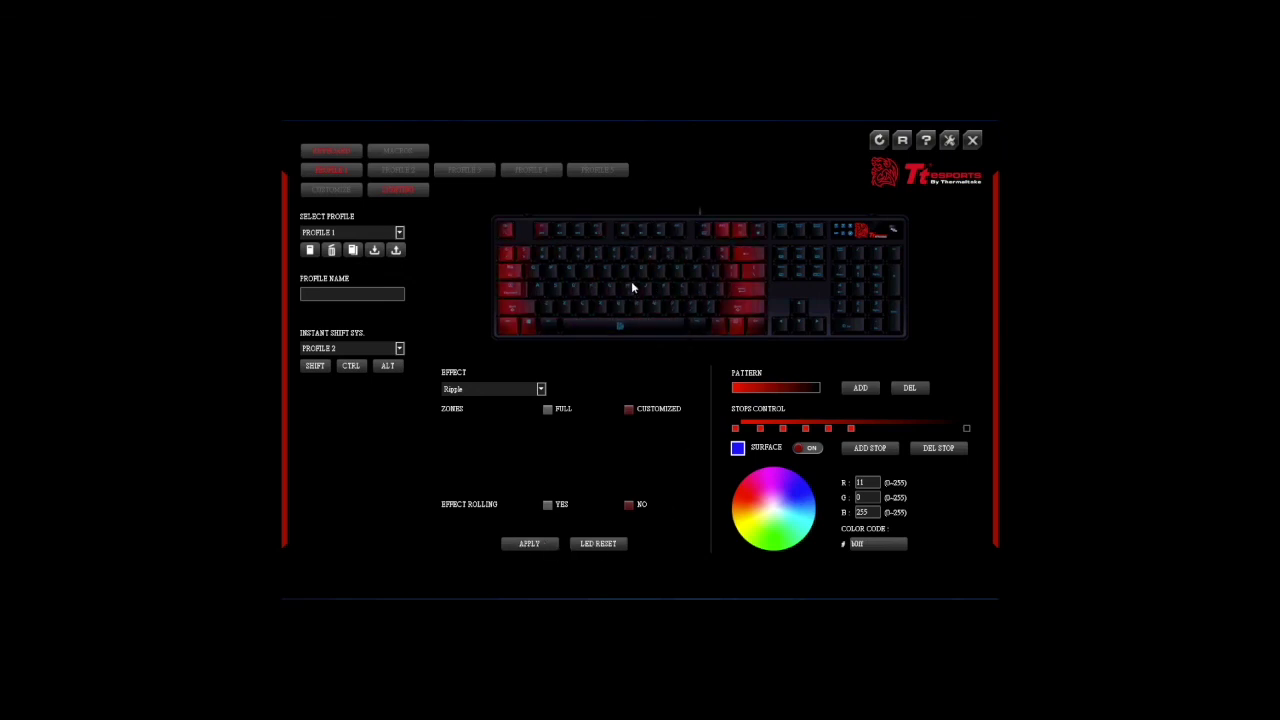
{"action": "left_click", "coordinate": [700, 269]}
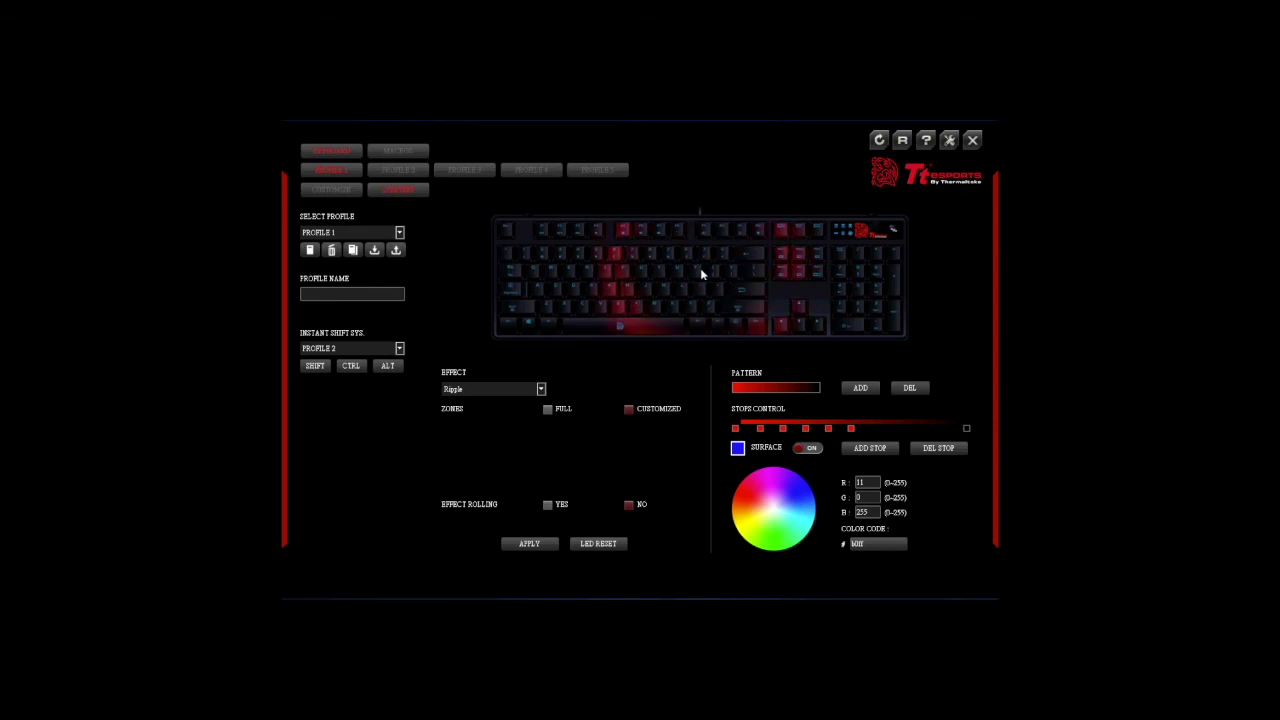
{"action": "left_click", "coordinate": [772, 394]}
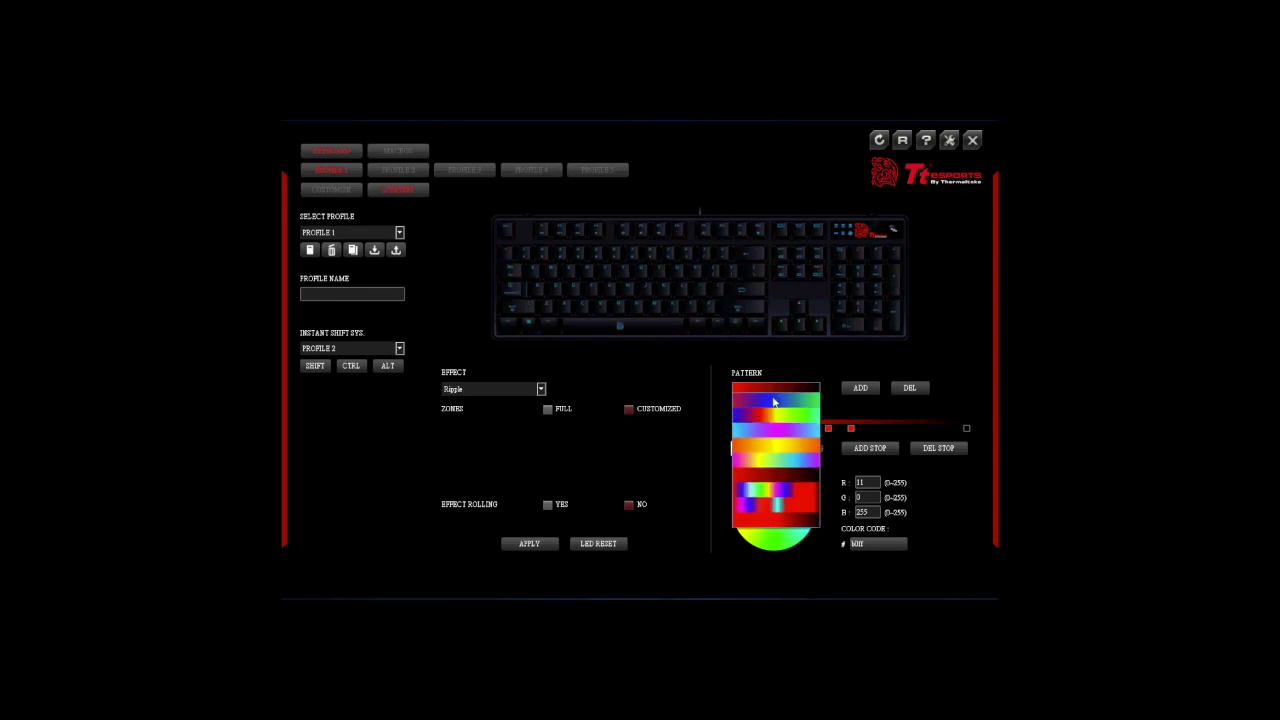
{"action": "left_click", "coordinate": [776, 420]}
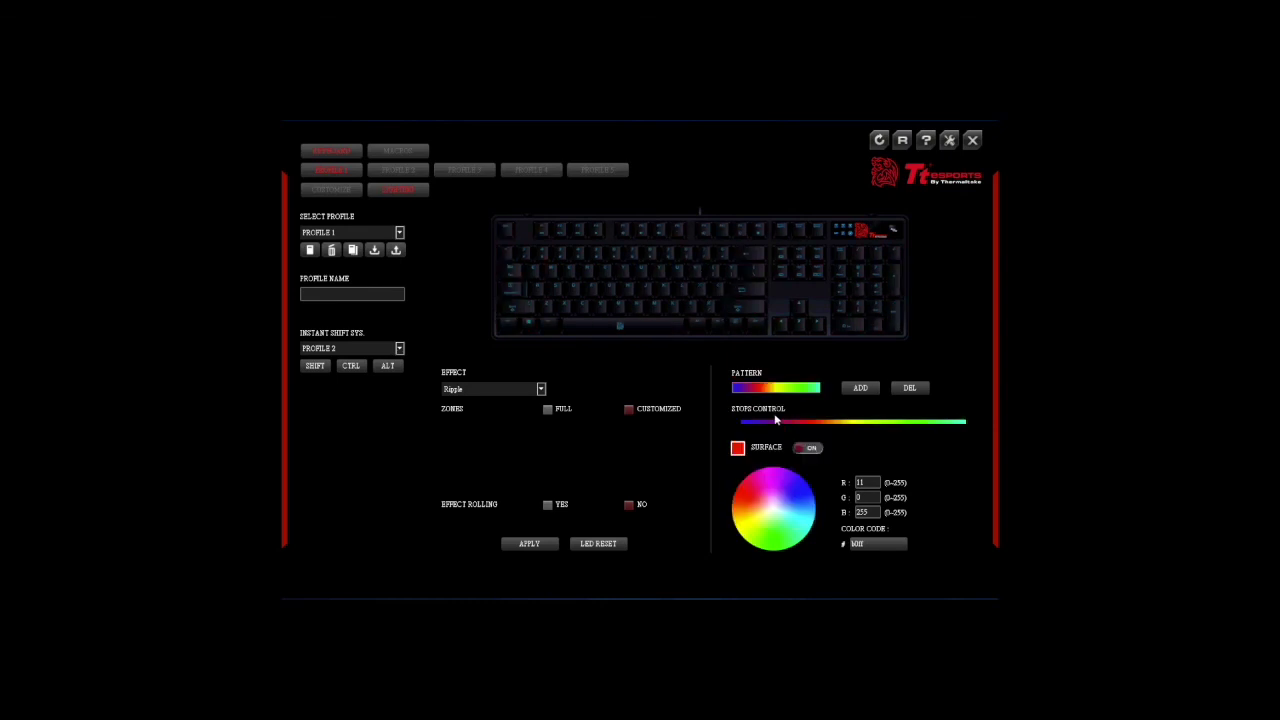
Preview rainbow ripples starting from three different keys.
{"action": "left_click", "coordinate": [654, 310]}
{"action": "left_click", "coordinate": [564, 268]}
{"action": "left_click", "coordinate": [758, 275]}
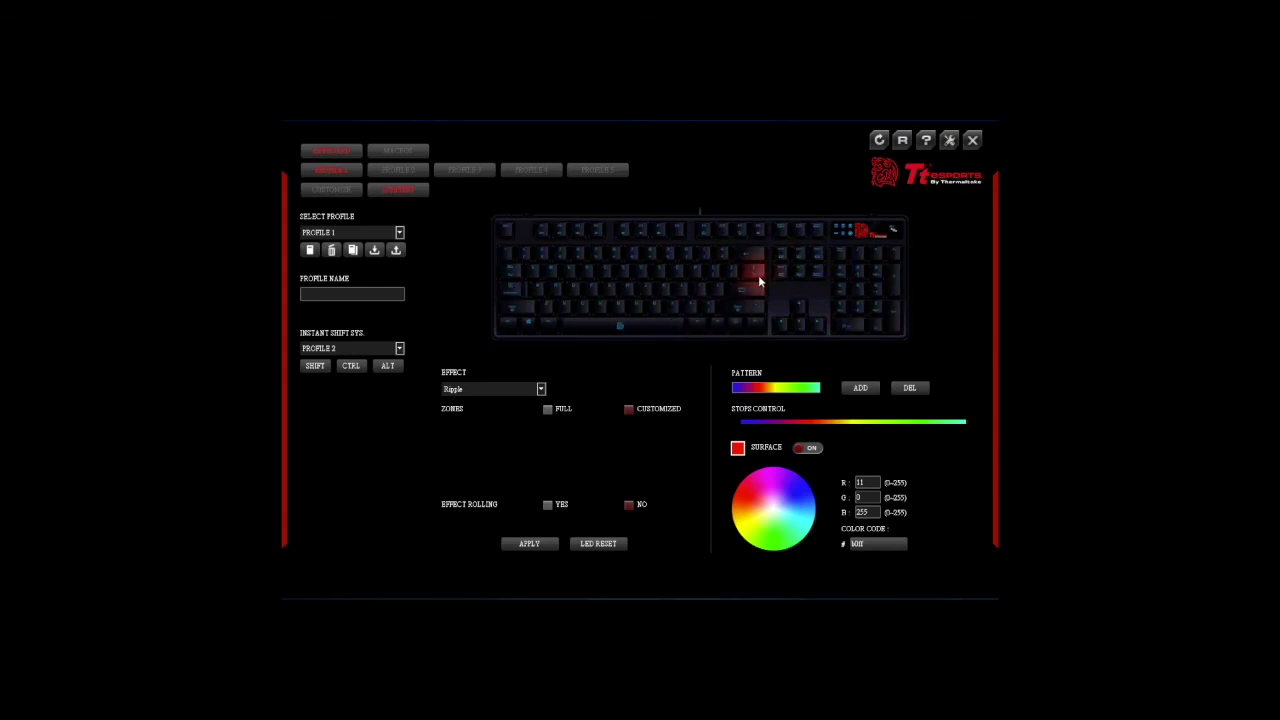